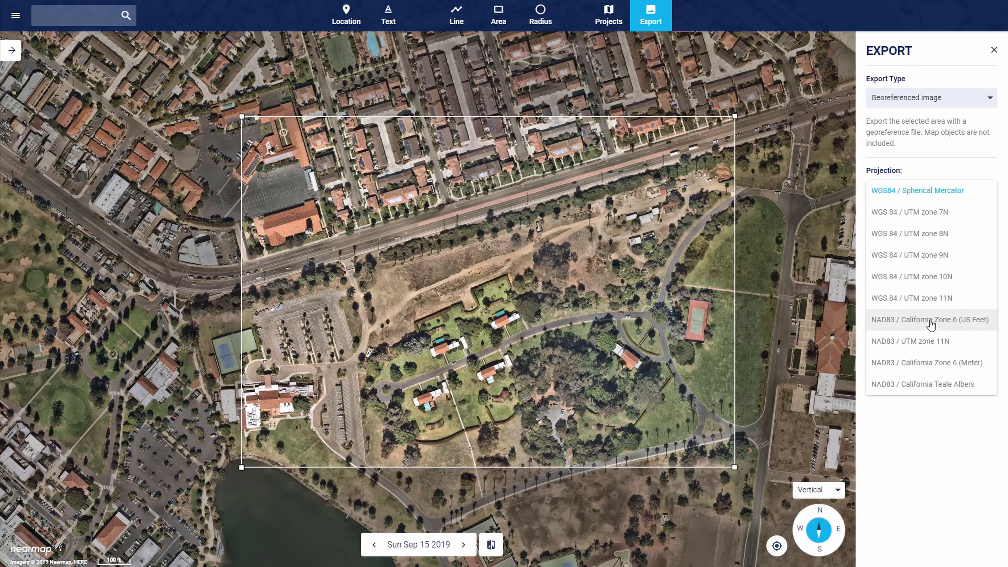
Download the georeferenced image in the NAD83 / California Zone 6 (US Feet) projection at the 0.075 (Highest) resolution
left_click(930, 320)
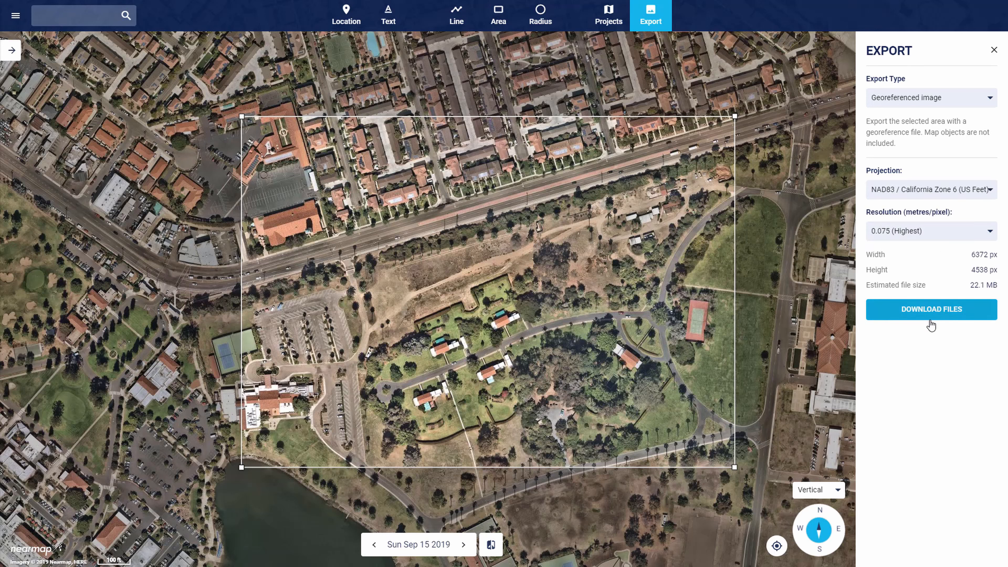
left_click(907, 234)
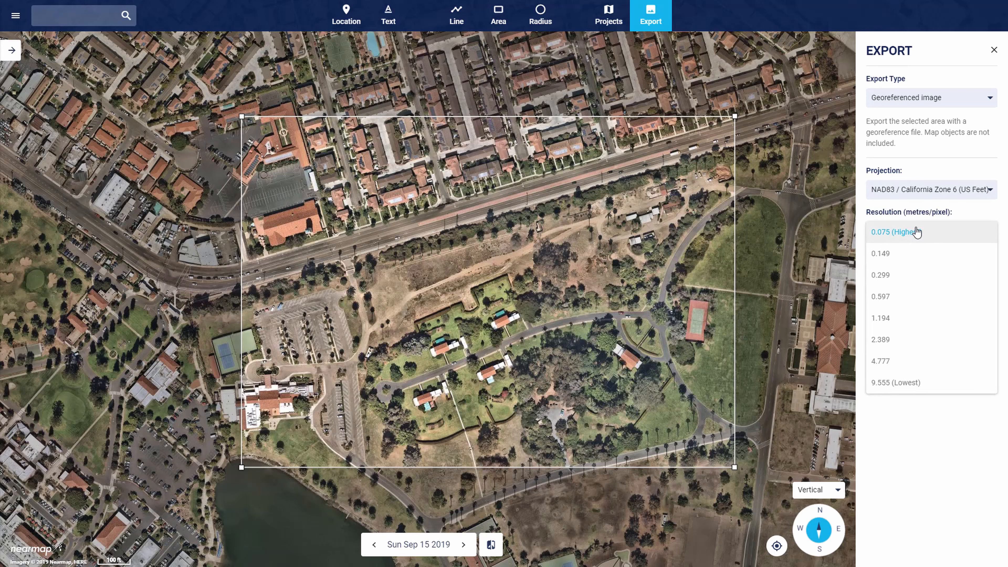
left_click(916, 432)
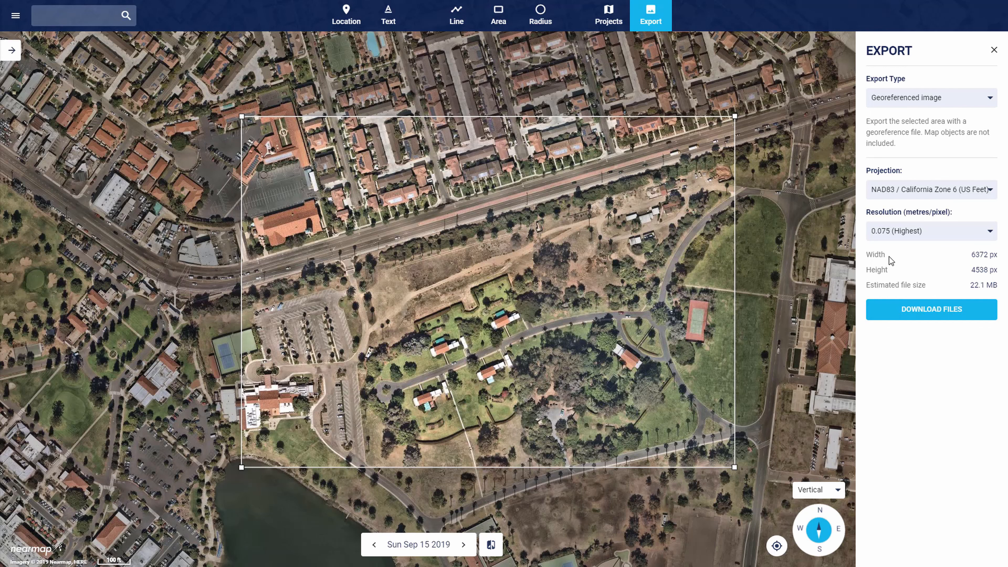
left_click(912, 310)
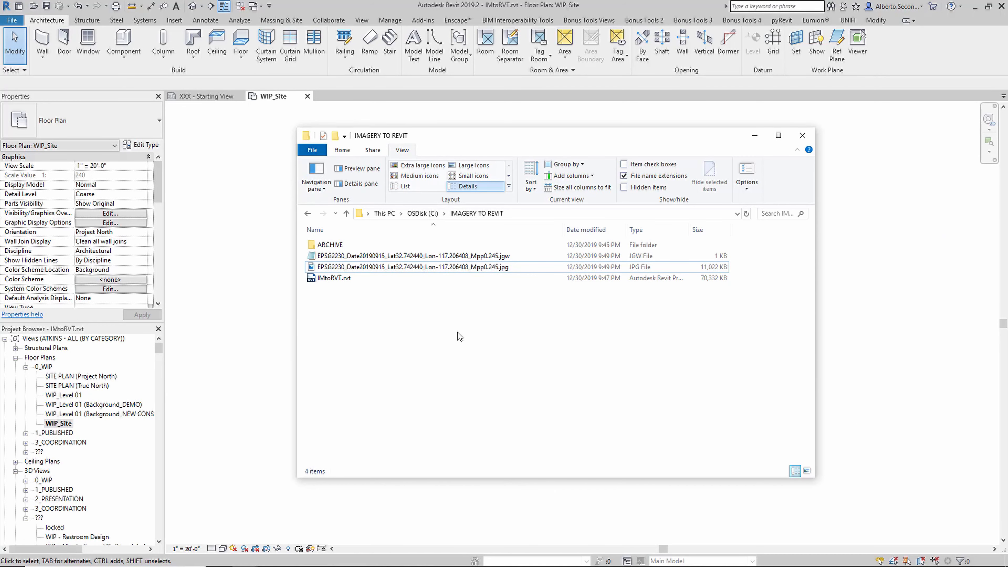
Examine the downloaded image files and read the georeference coordinates in the JGW file
left_click(478, 269)
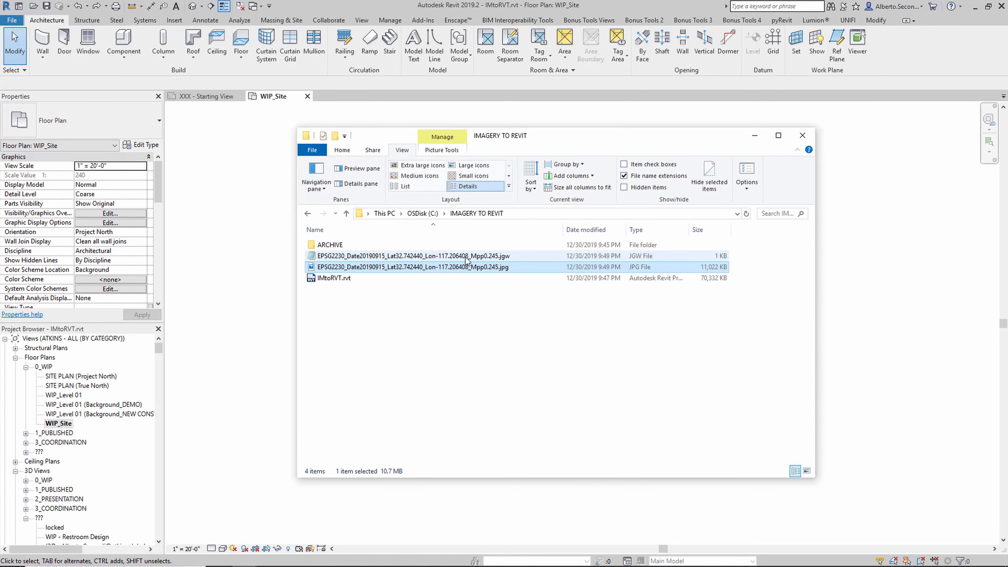
left_click(504, 257)
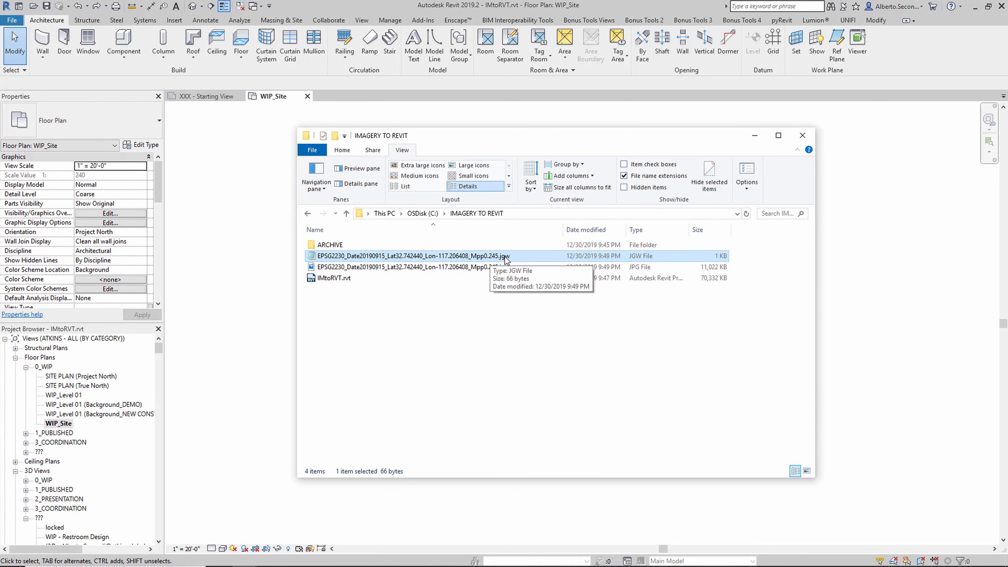
double_click(465, 257)
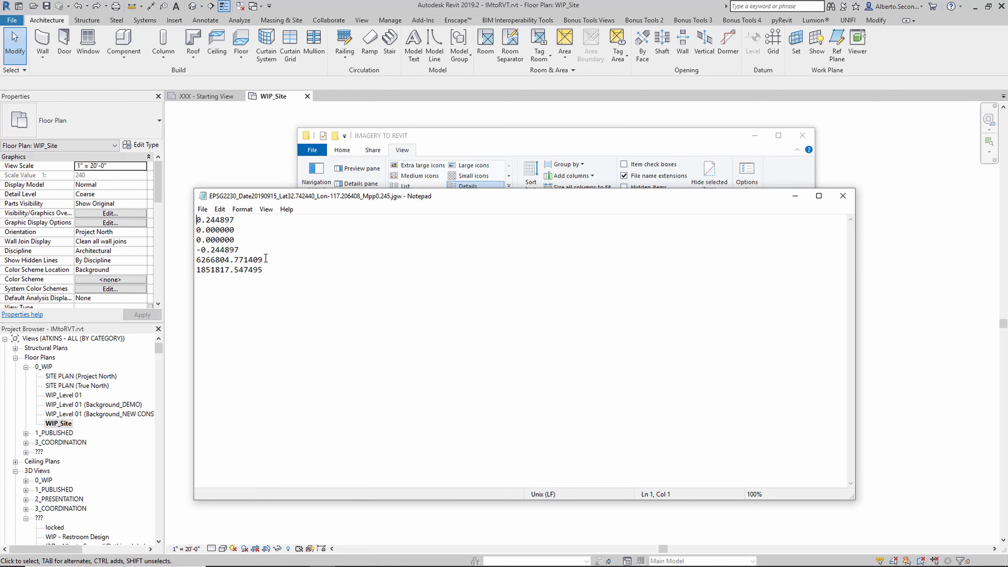
left_click(842, 196)
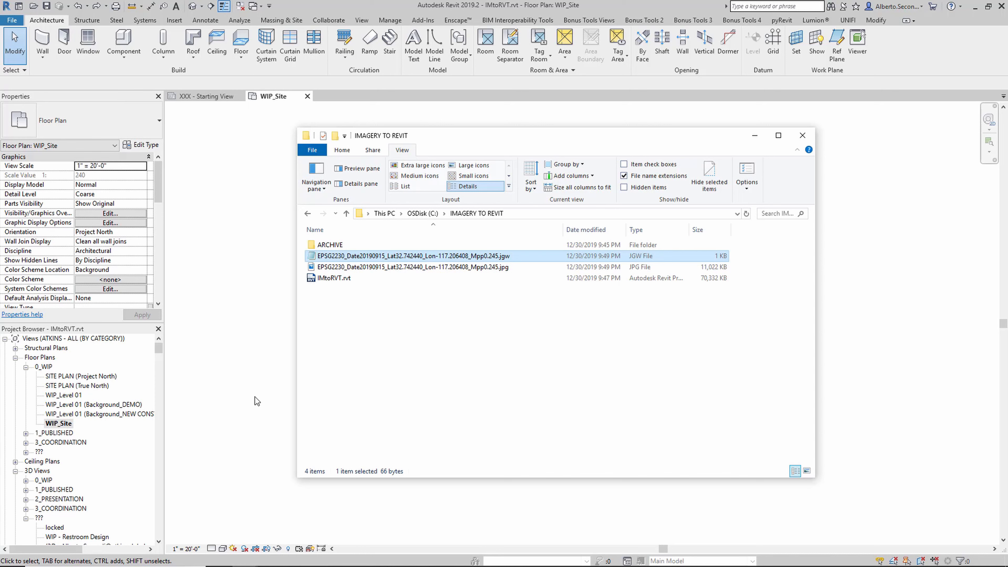
Place the aerial JPG in the WIP_Site floor plan and shift it down until the project base point lies near its upper edge
left_click(414, 268)
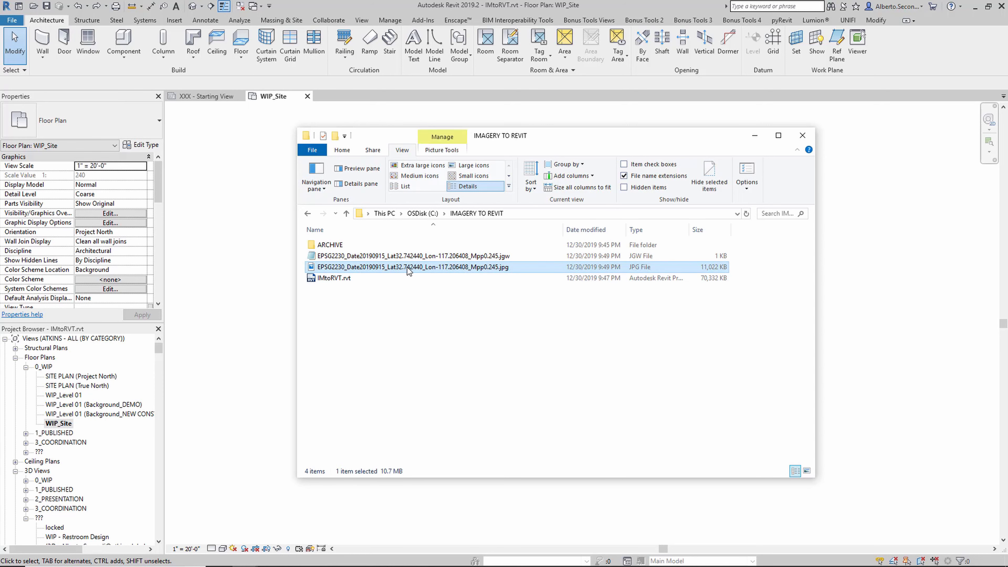
left_click_drag(413, 267, 271, 353)
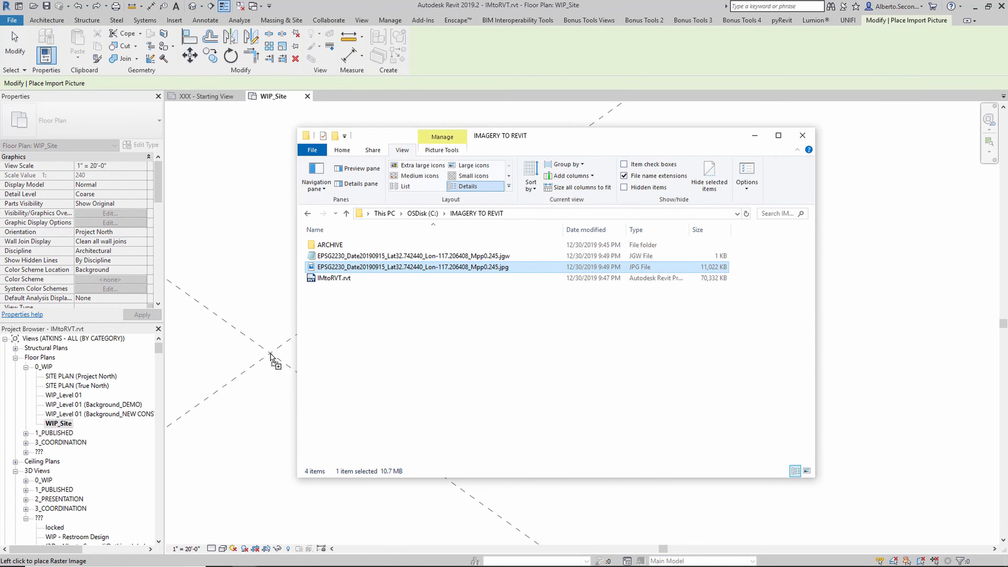
scroll(614, 302, "down", 6)
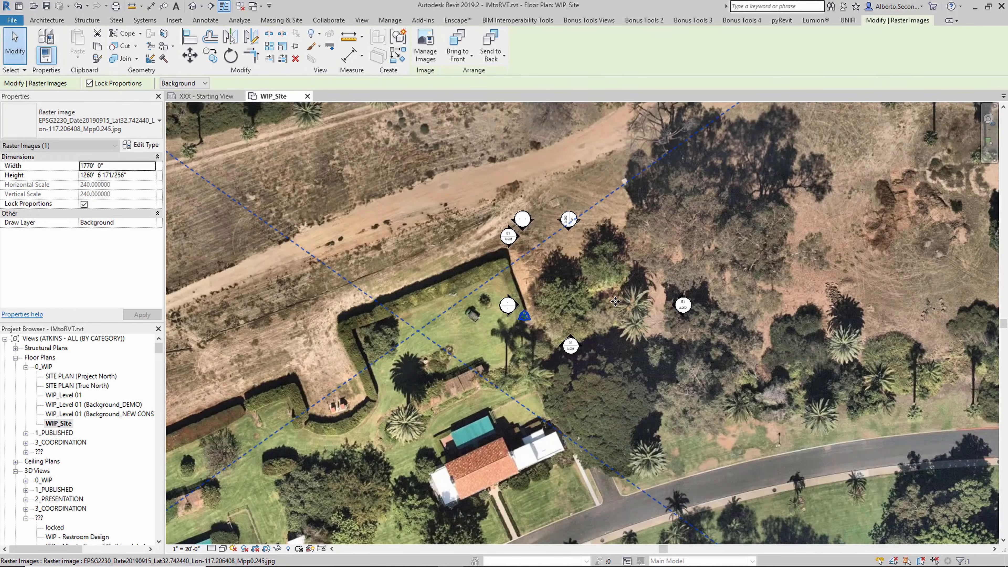
scroll(615, 302, "down", 5)
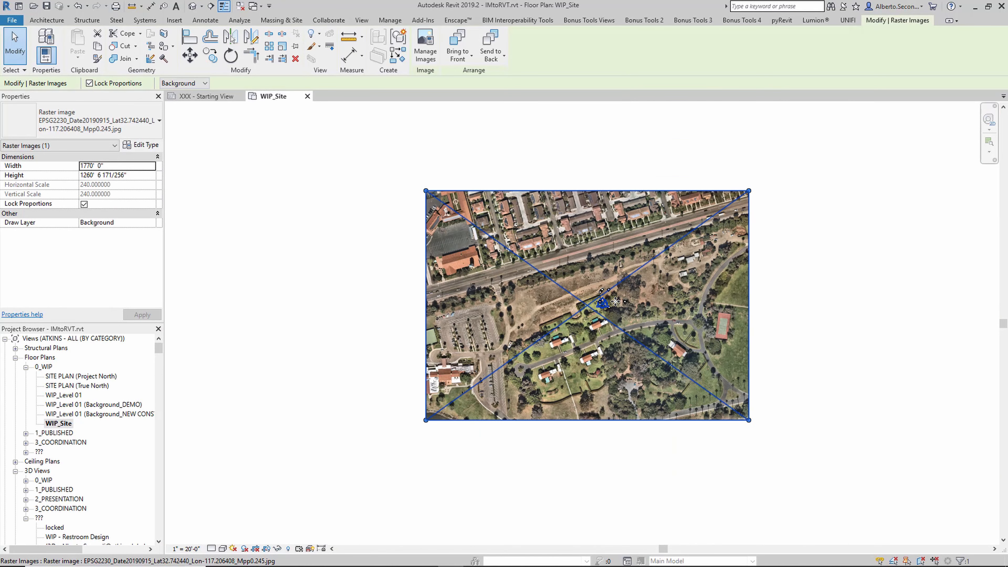
left_click_drag(545, 295, 603, 416)
middle_click_drag(673, 430, 554, 333)
left_click(501, 455)
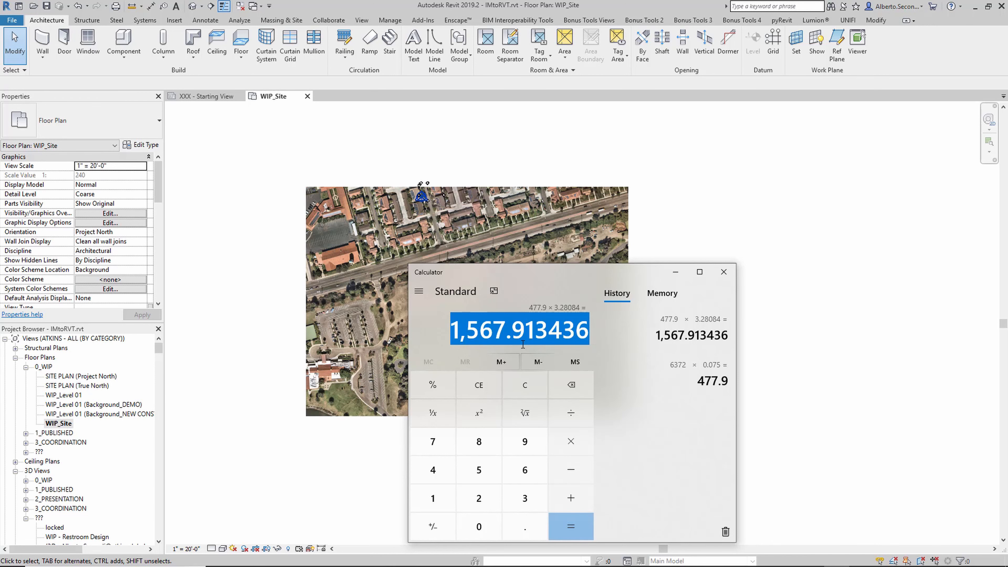
Draw a horizontal model line 1567.913436 feet long from the image's lower-left corner along its lower edge
left_click(493, 3)
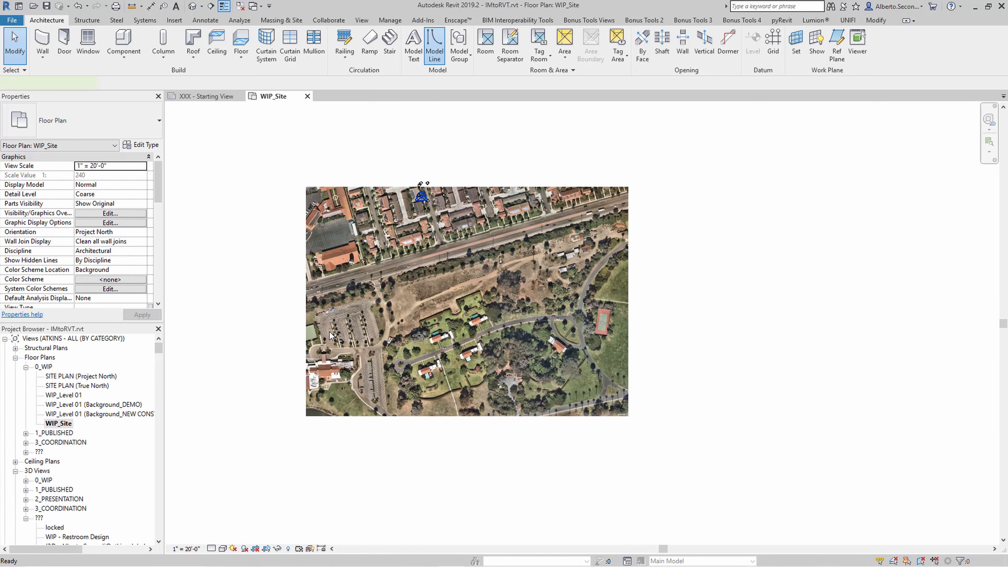
left_click(434, 44)
left_click(304, 415)
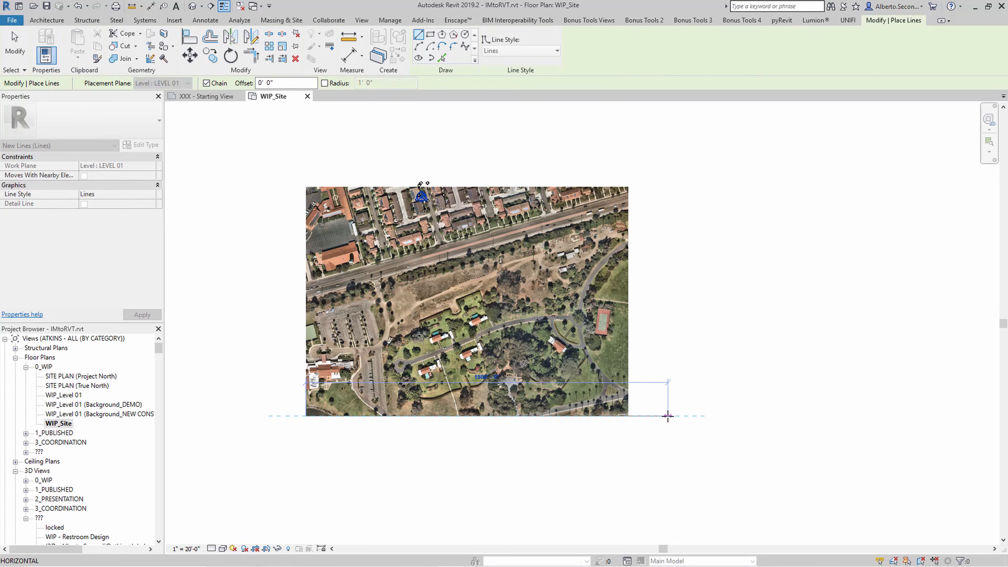
type("15")
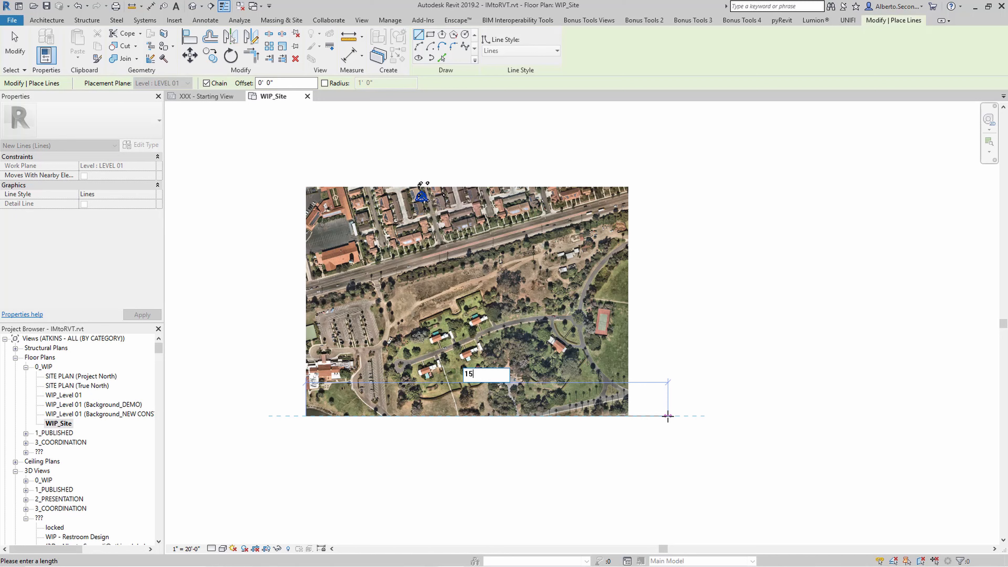
type("67.913436")
key("Return")
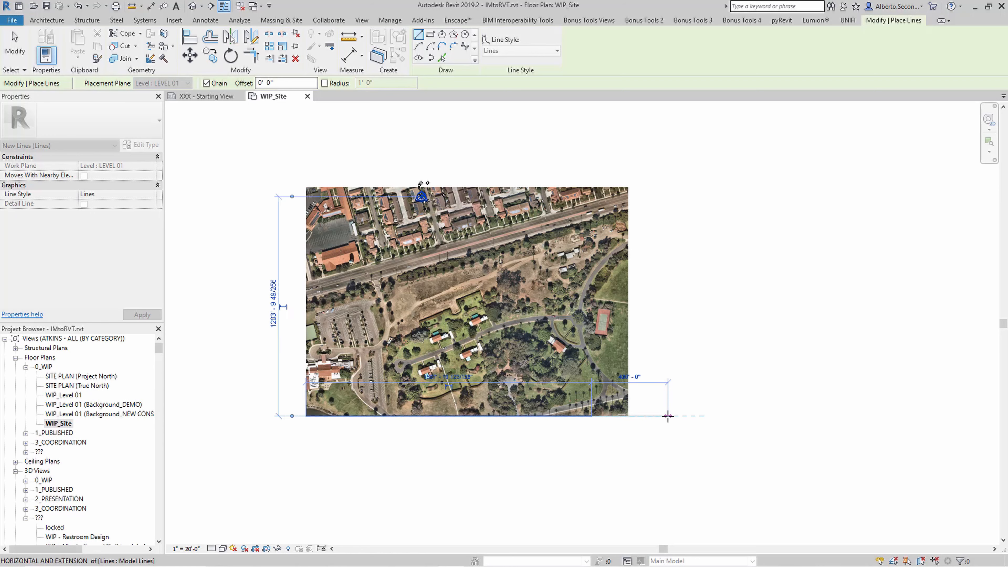
key("Escape")
key("Escape")
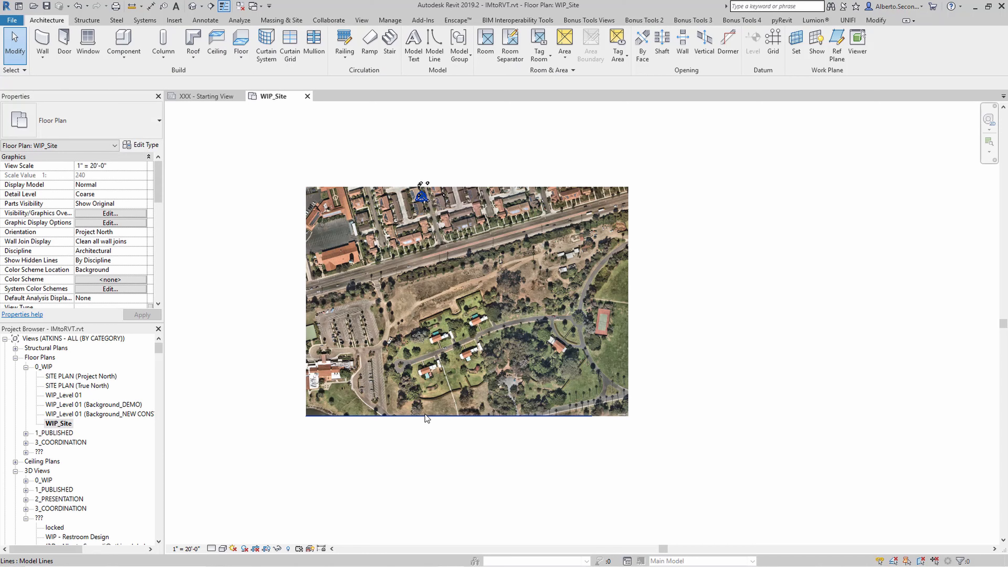
Scale the aerial image graphically from its lower-left corner so its width matches the reference model line
left_click(627, 388)
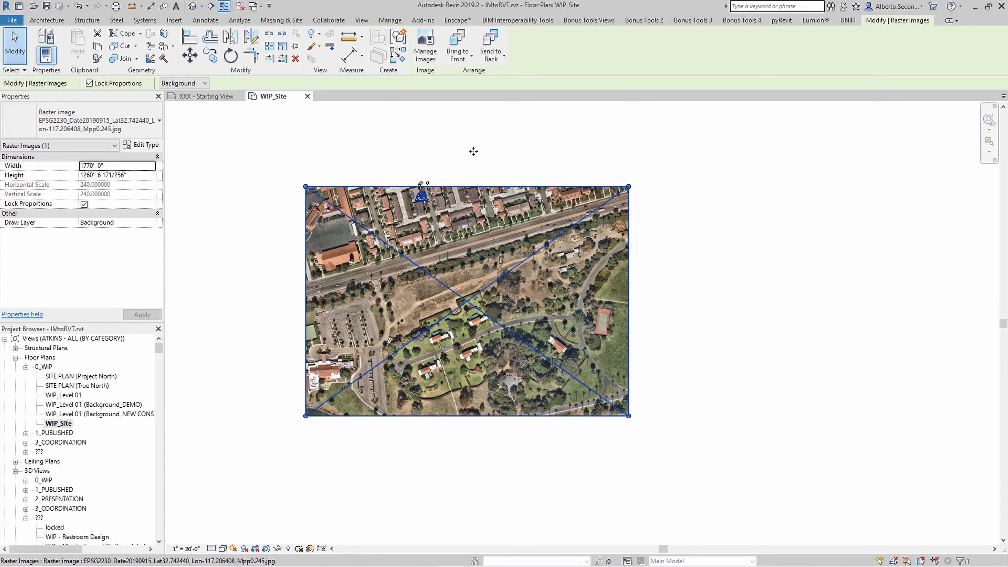
left_click(284, 46)
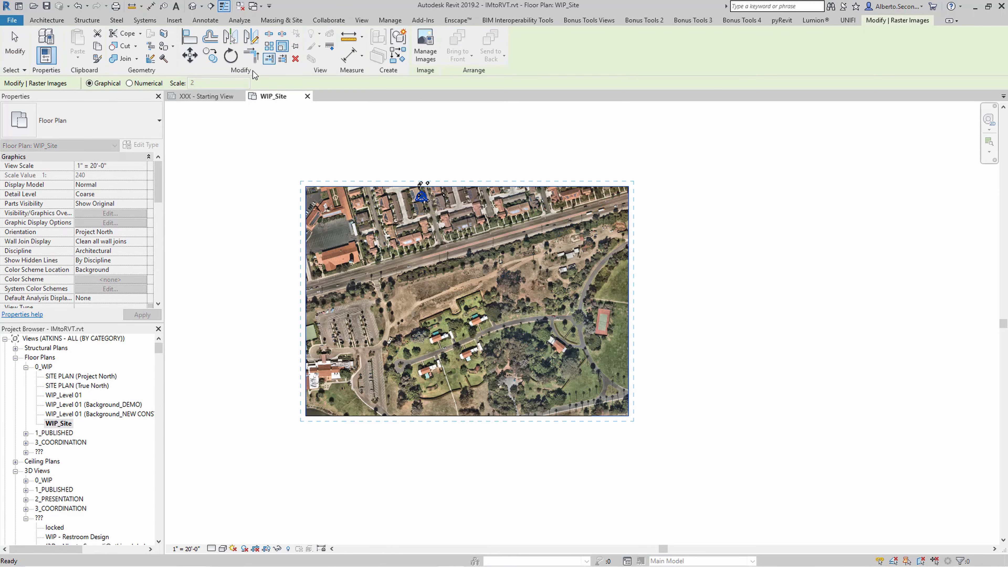
left_click(311, 420)
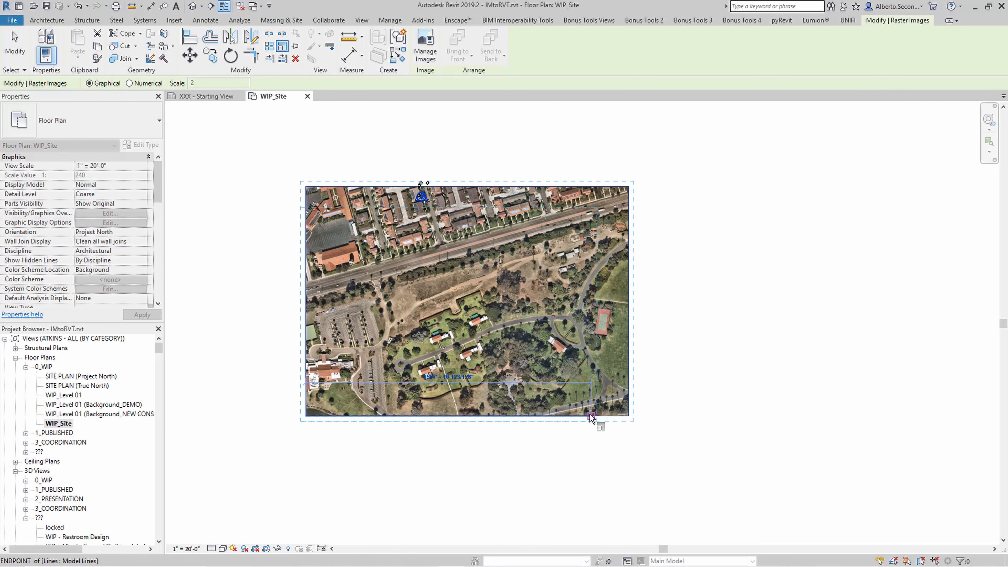
left_click(591, 416)
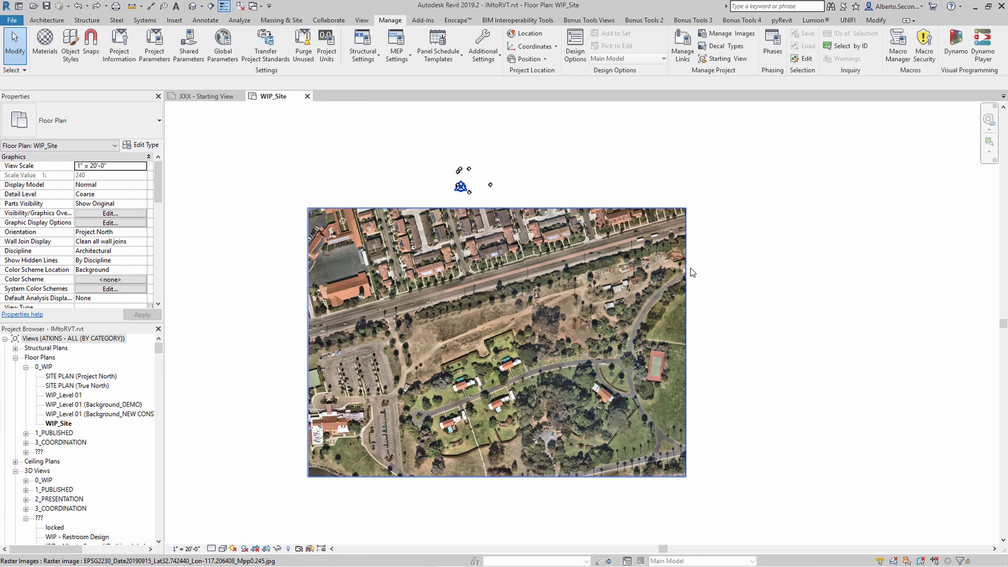
Move the scaled aerial image so the project base point sits on the bare dirt lot beside the parking area
left_click(691, 268)
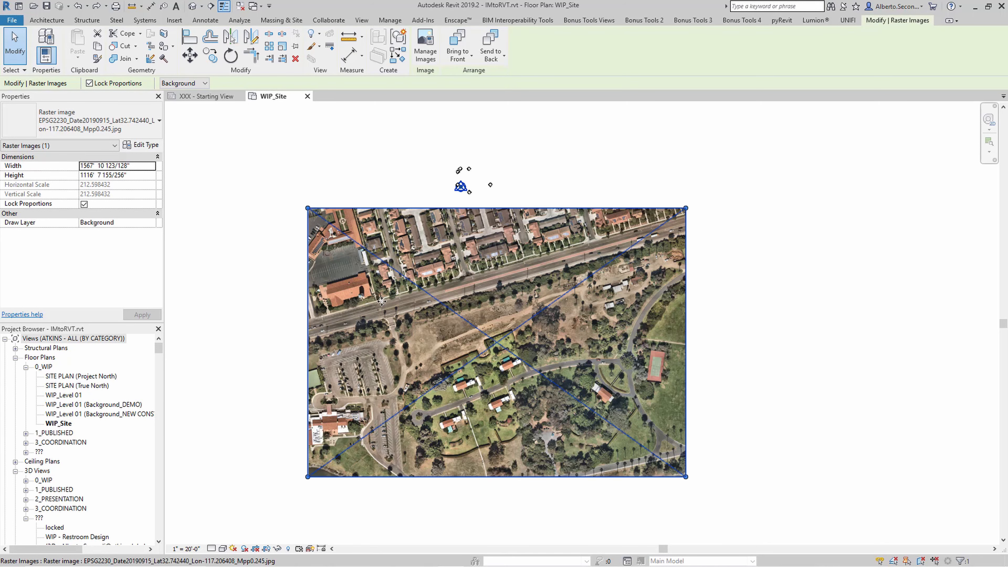
middle_click_drag(462, 331, 456, 351)
scroll(457, 351, "up", 1)
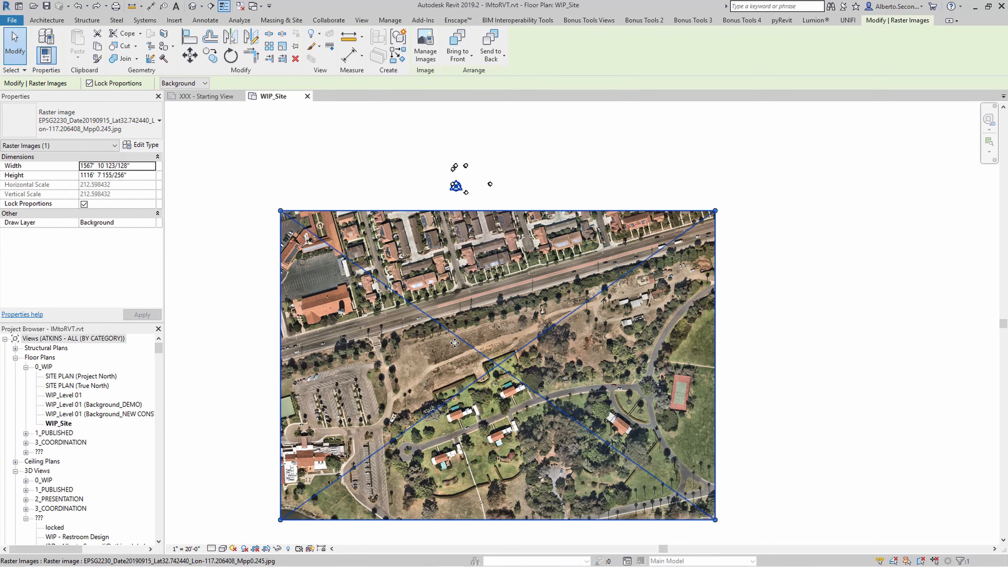
scroll(454, 342, "up", 1)
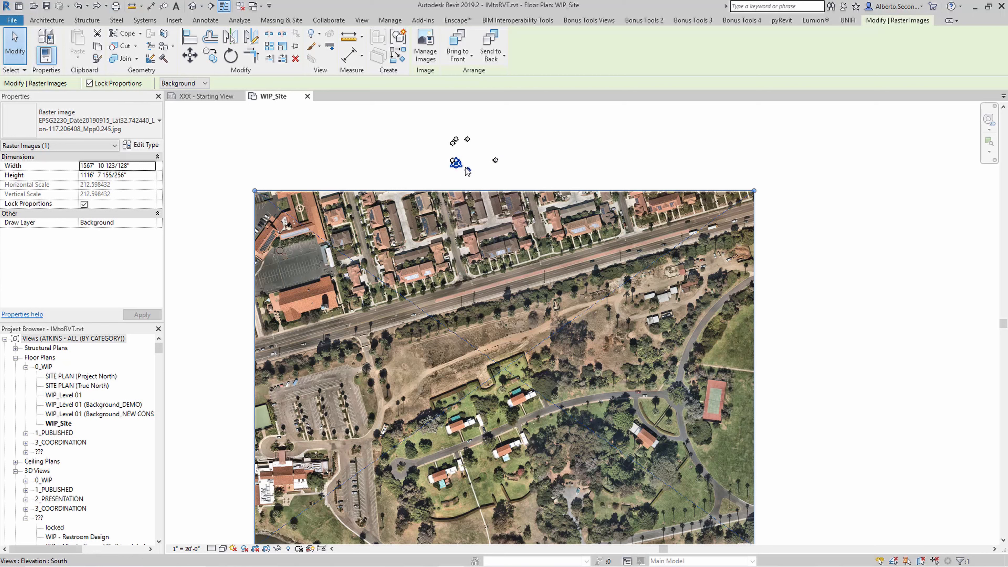
left_click(189, 55)
left_click(423, 361)
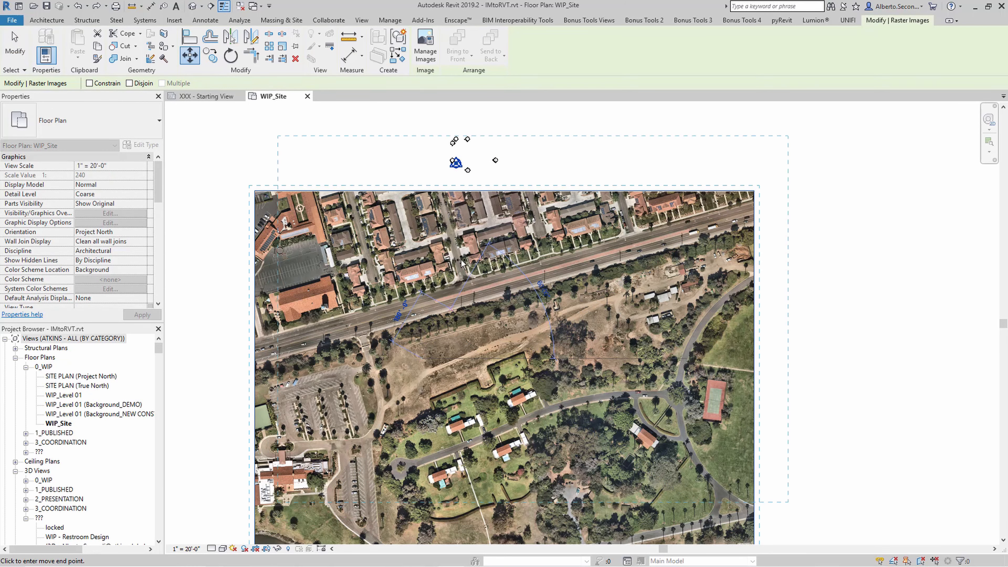
left_click(461, 156)
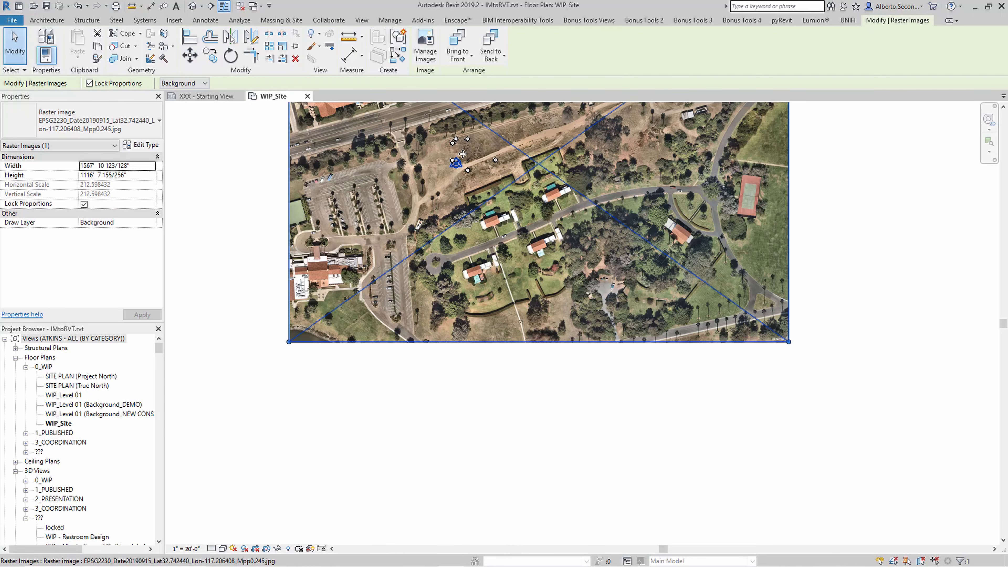
middle_click_drag(461, 156, 480, 334)
scroll(472, 318, "up", 2)
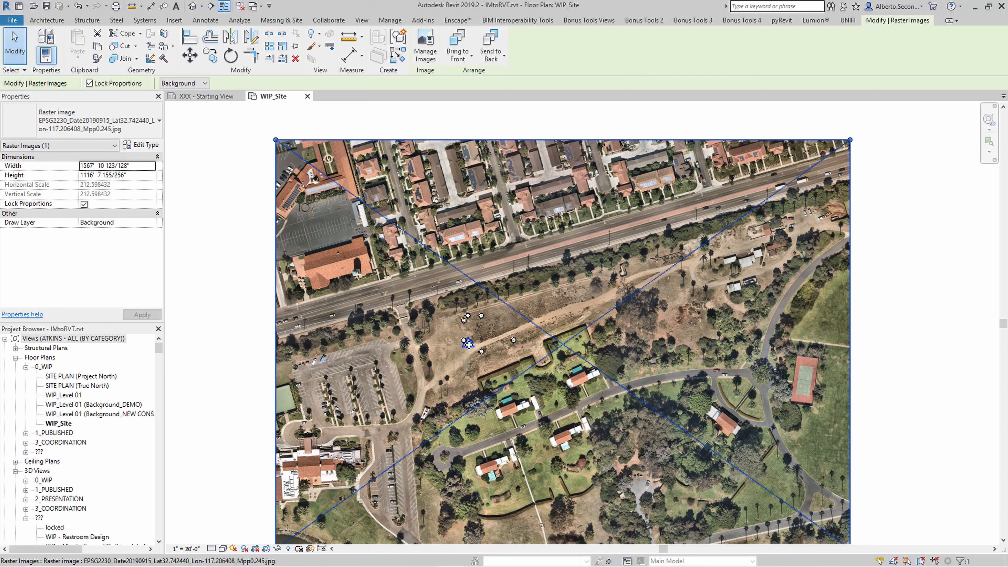
left_click(237, 265)
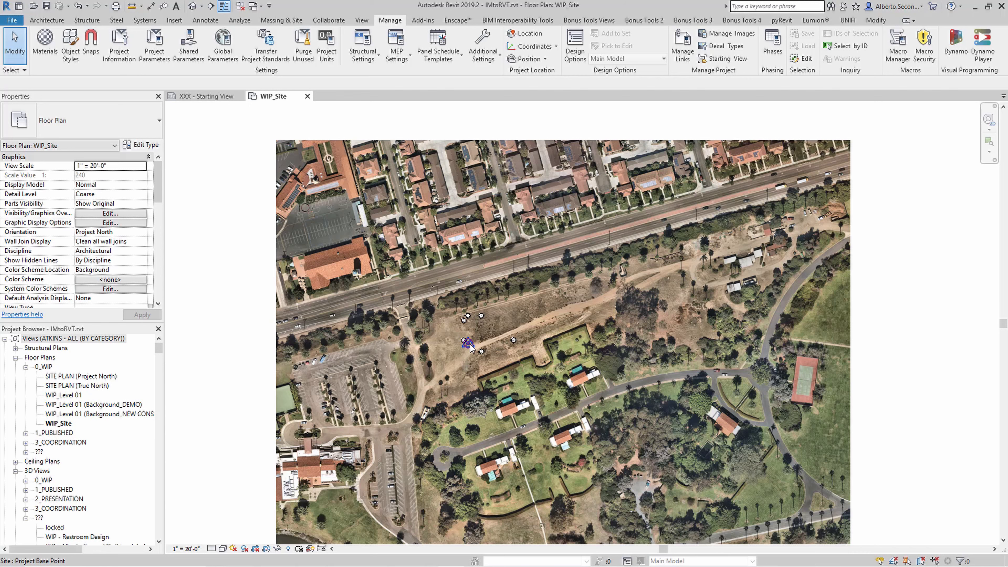
Move the project base point from the origin reference planes' intersection to the aerial image's upper-left corner
left_click(468, 343)
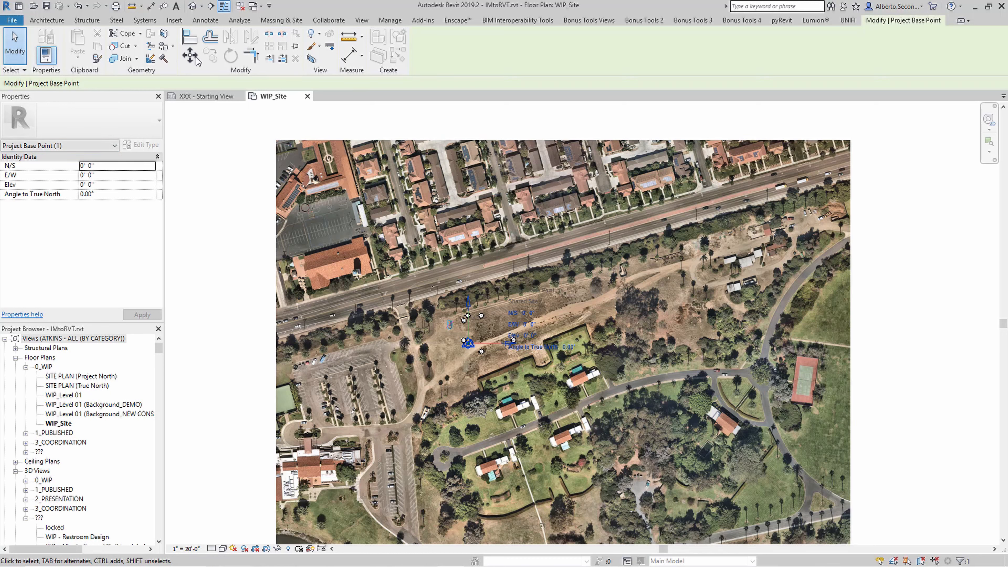
key("m")
key("v")
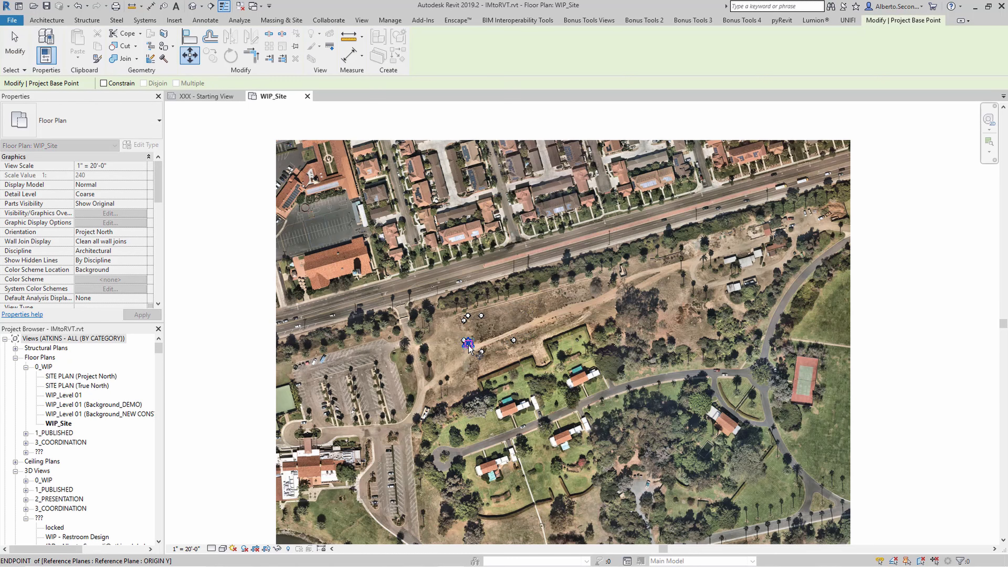
scroll(469, 344, "up", 5)
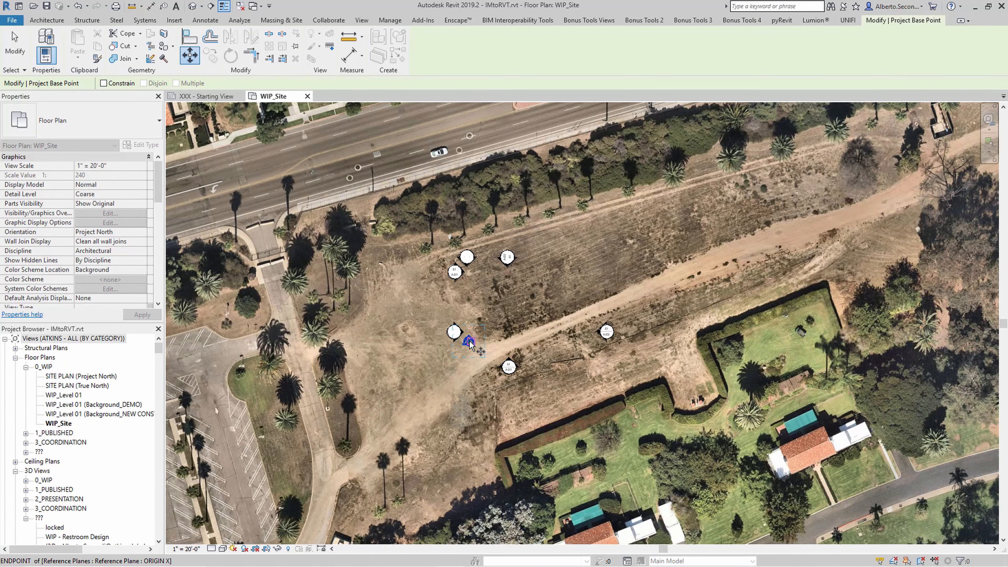
scroll(469, 340, "up", 4)
scroll(468, 341, "up", 2)
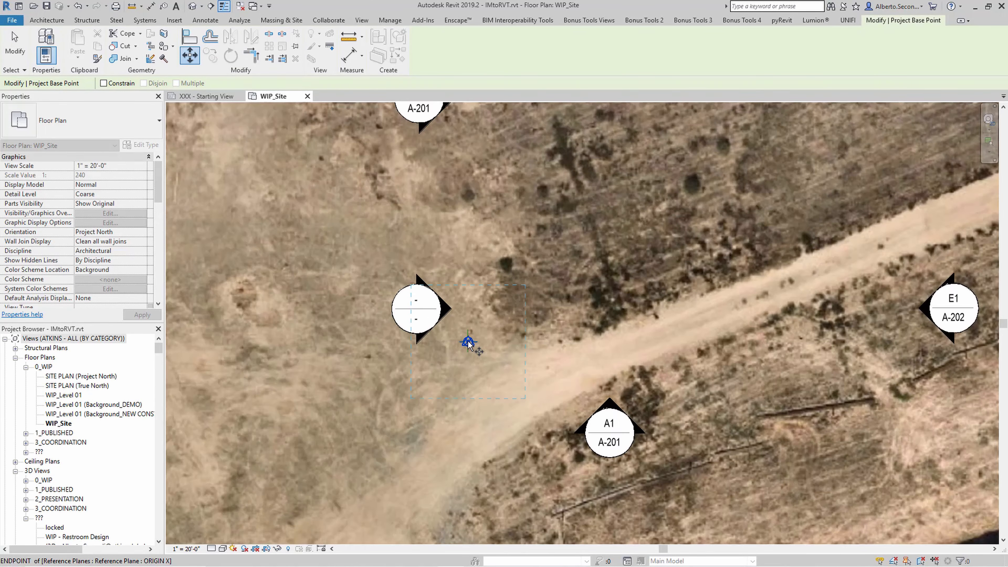
left_click(467, 341)
scroll(477, 359, "down", 3)
scroll(479, 366, "down", 8)
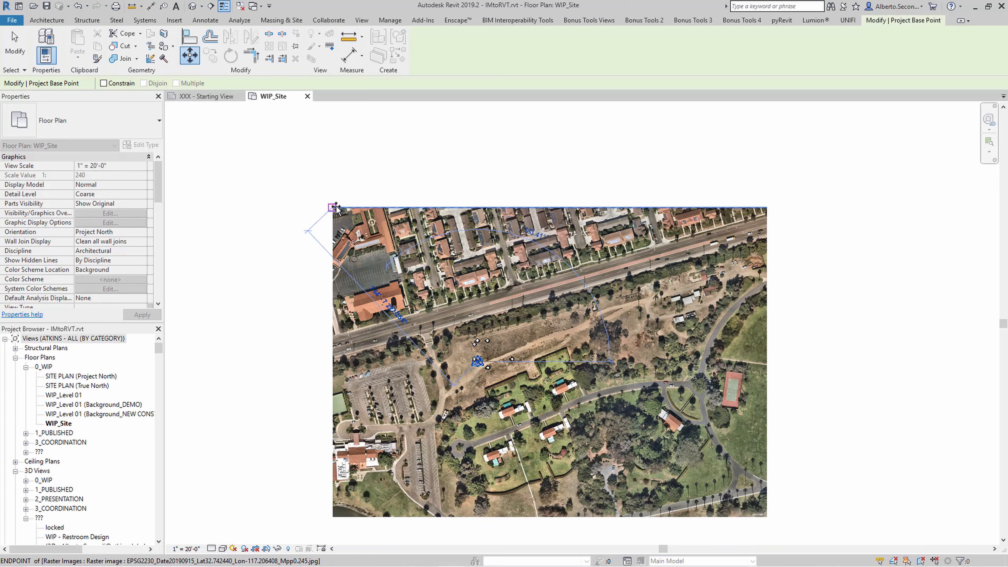
scroll(335, 207, "up", 5)
left_click(325, 210)
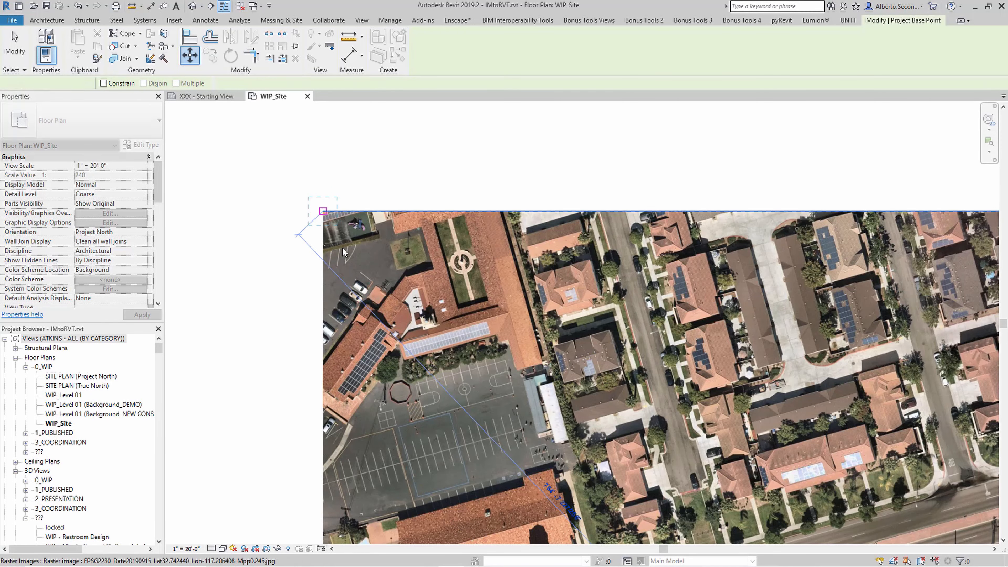
Place a horizontal spot coordinate with a leader and shoulder on the project base point at the aerial image's upper-left corner
scroll(345, 252, "down", 1)
scroll(350, 257, "down", 1)
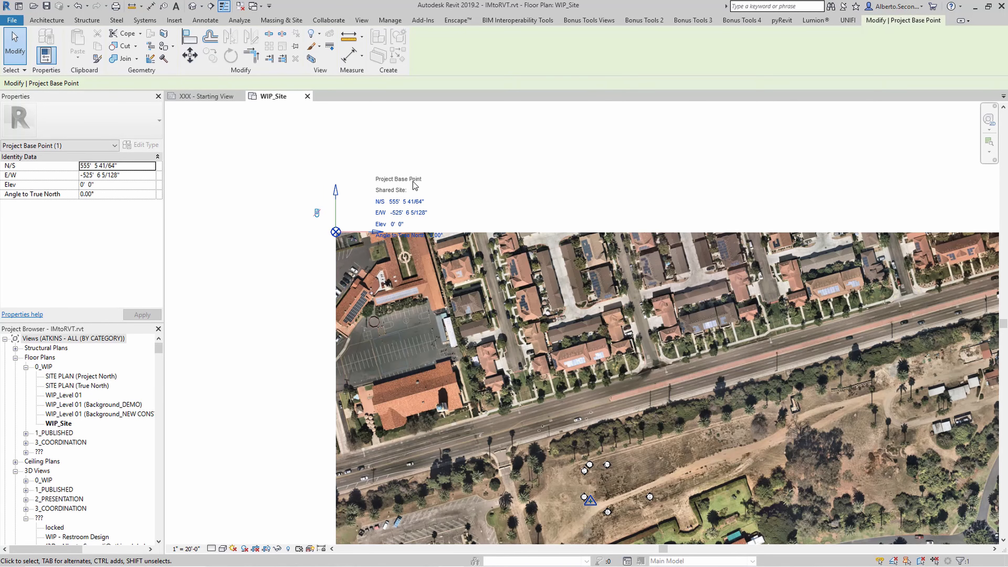
left_click(472, 191)
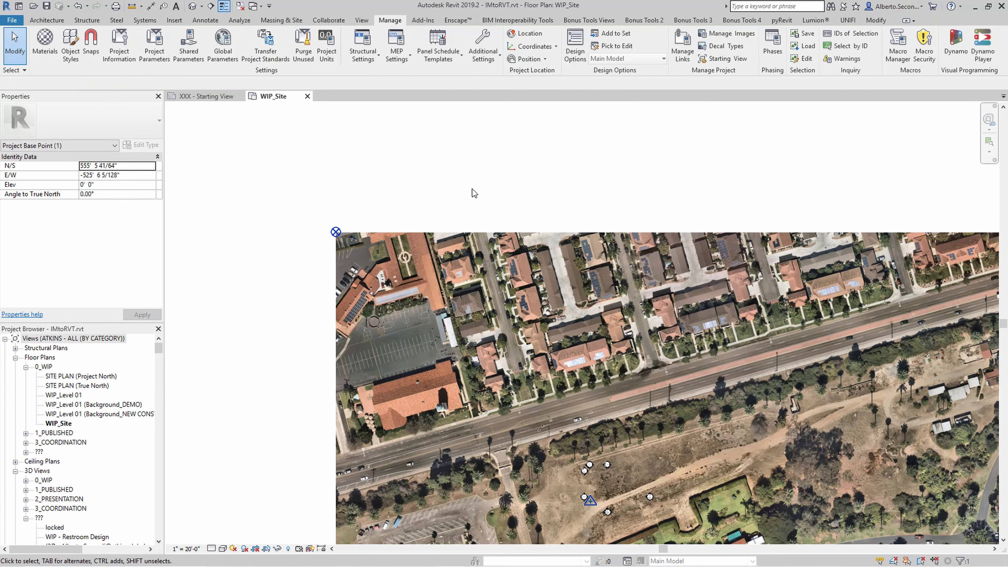
left_click(205, 20)
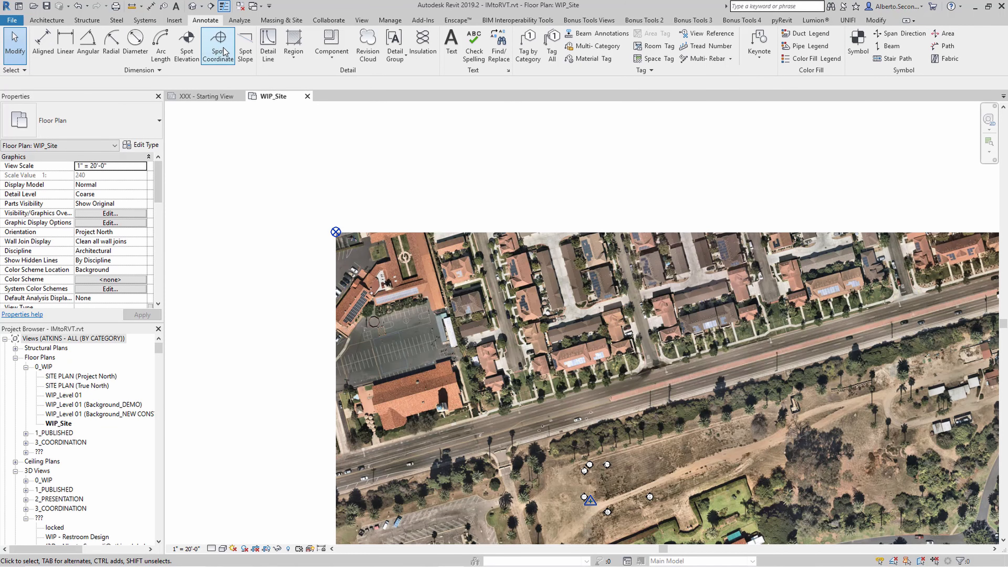
left_click(228, 56)
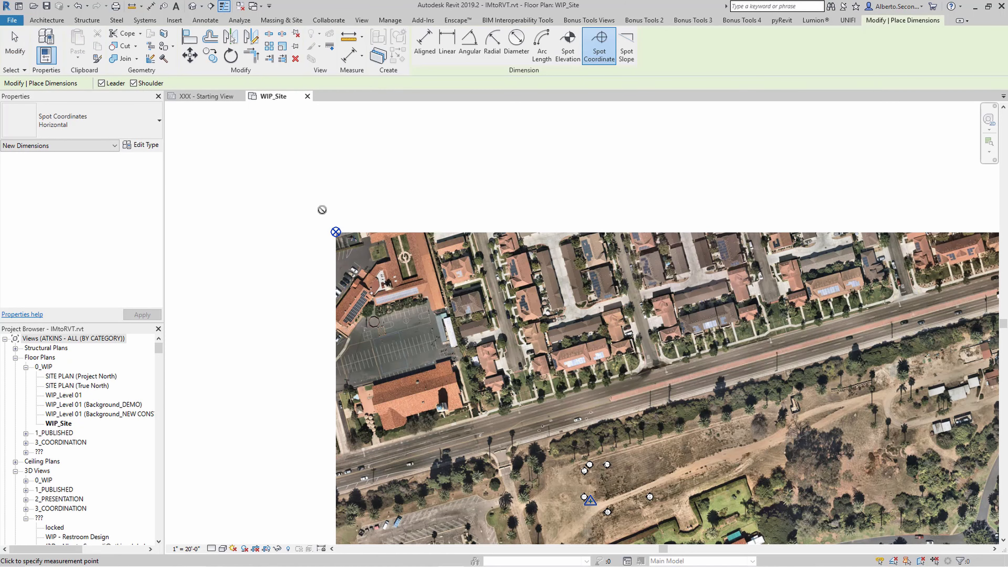
left_click(335, 232)
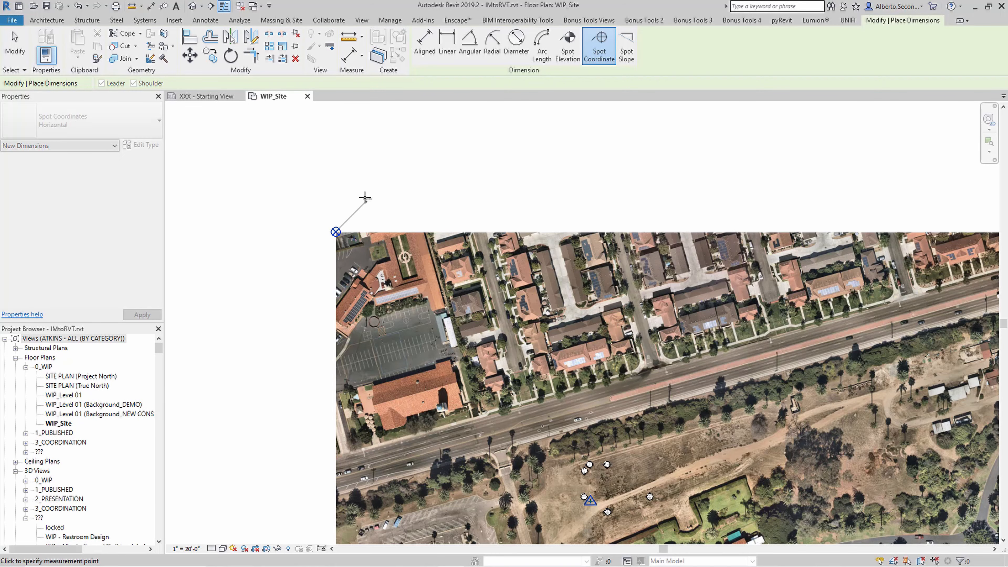
left_click(400, 210)
scroll(400, 210, "up", 5)
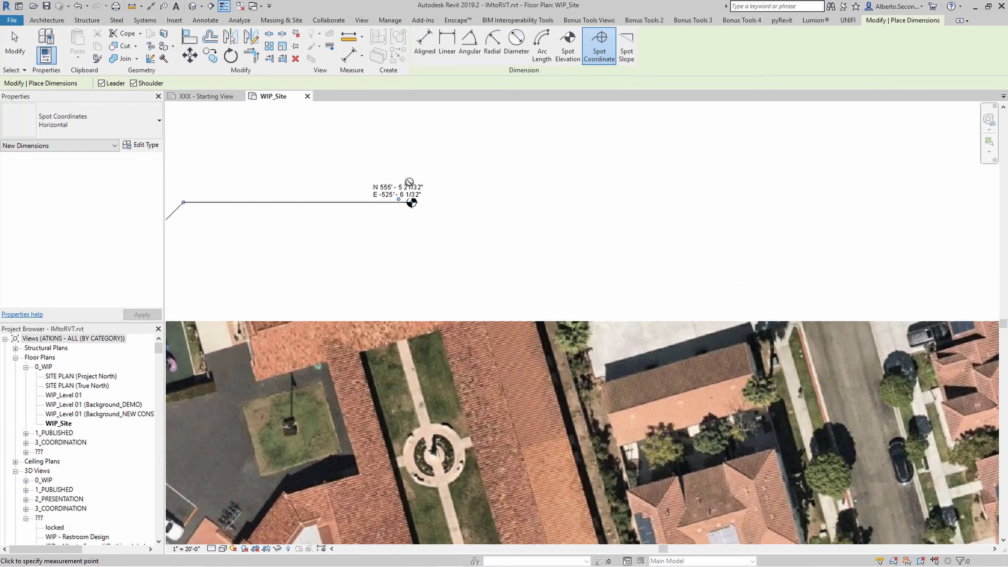
left_click(20, 47)
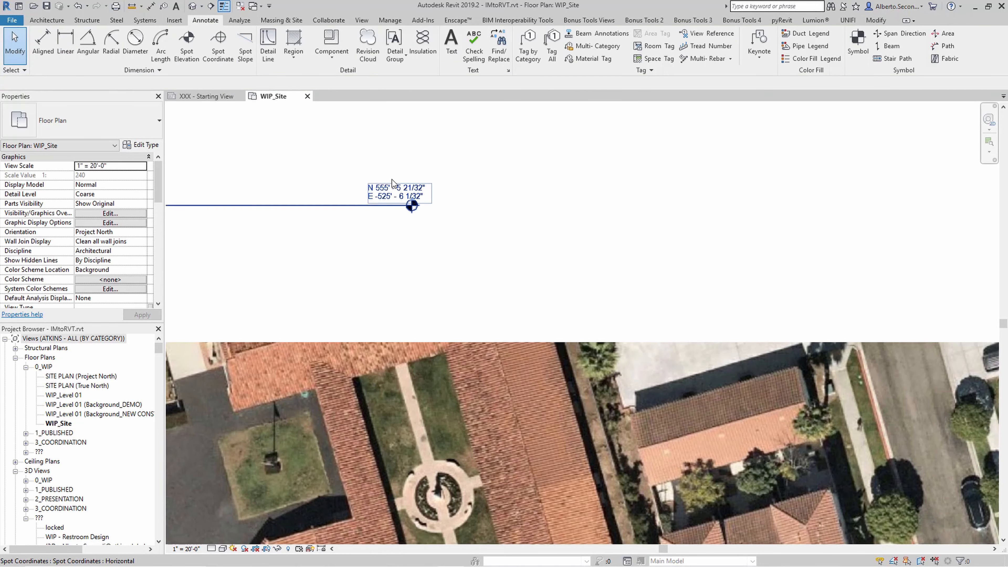
scroll(350, 157, "down", 4)
scroll(350, 160, "down", 2)
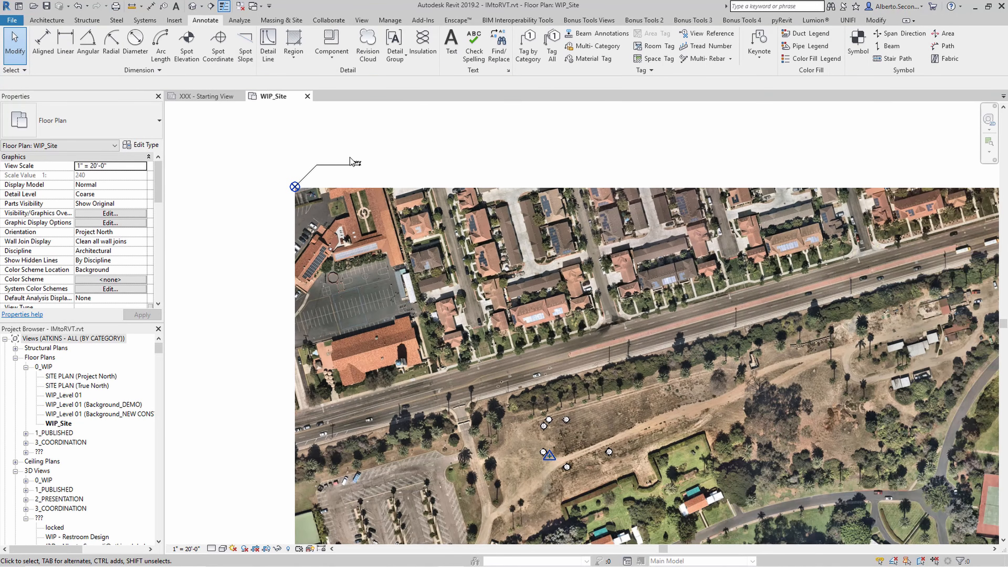
scroll(349, 160, "down", 4)
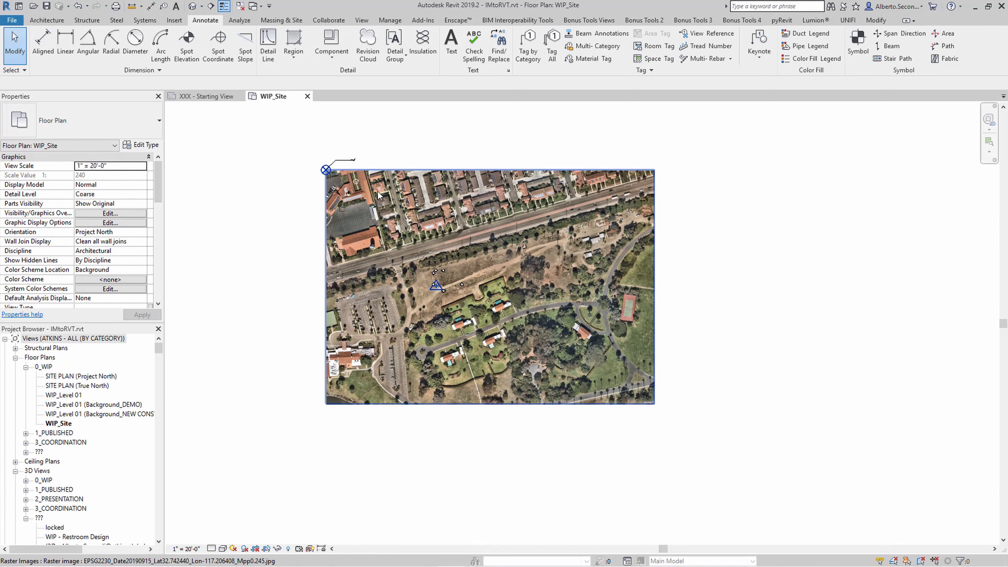
middle_click_drag(387, 204, 359, 209)
scroll(311, 178, "up", 1)
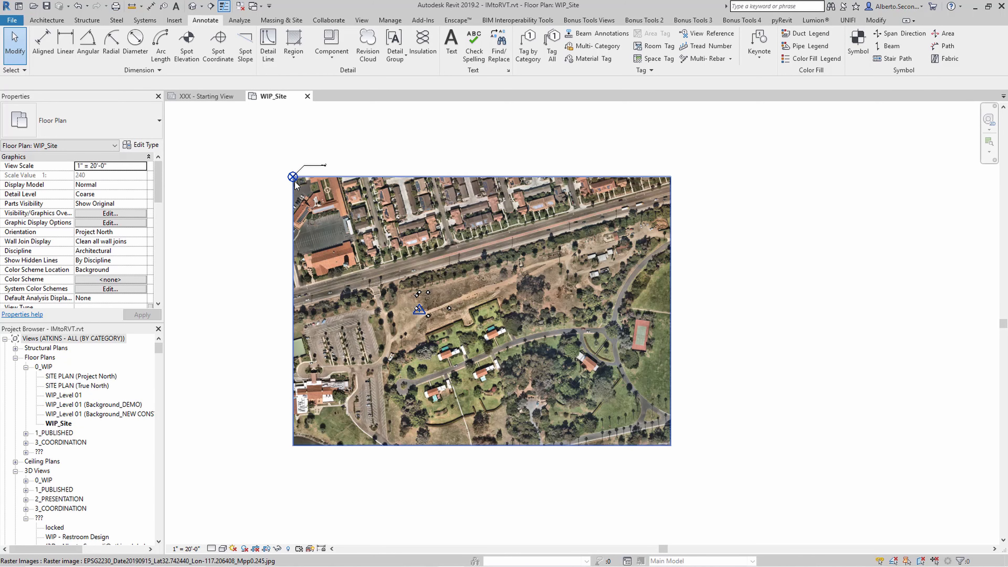
Switch to the .jgw world file in Notepad and copy the easting value 6266804.771409 from its fifth line
key("alt+Tab")
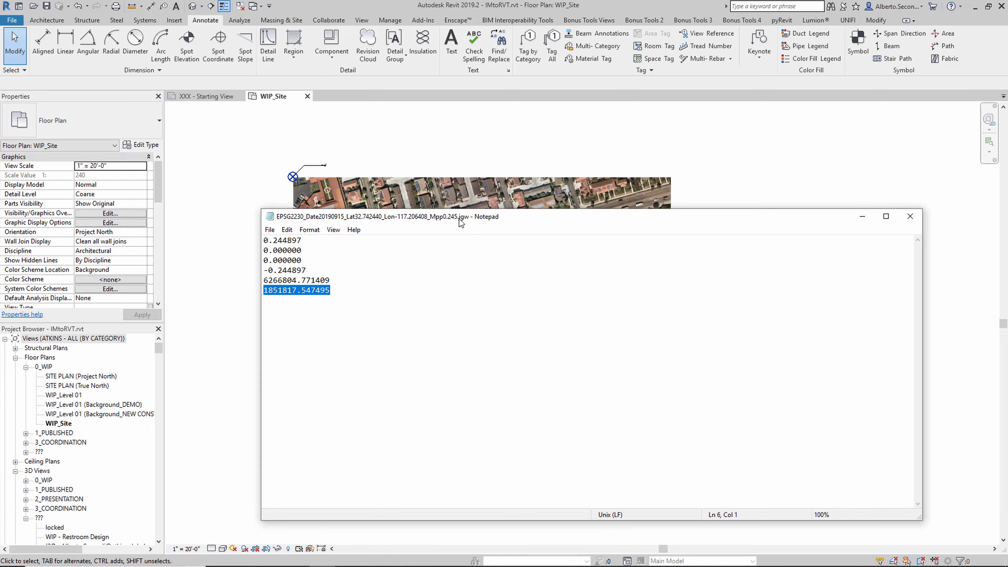
left_click(333, 291)
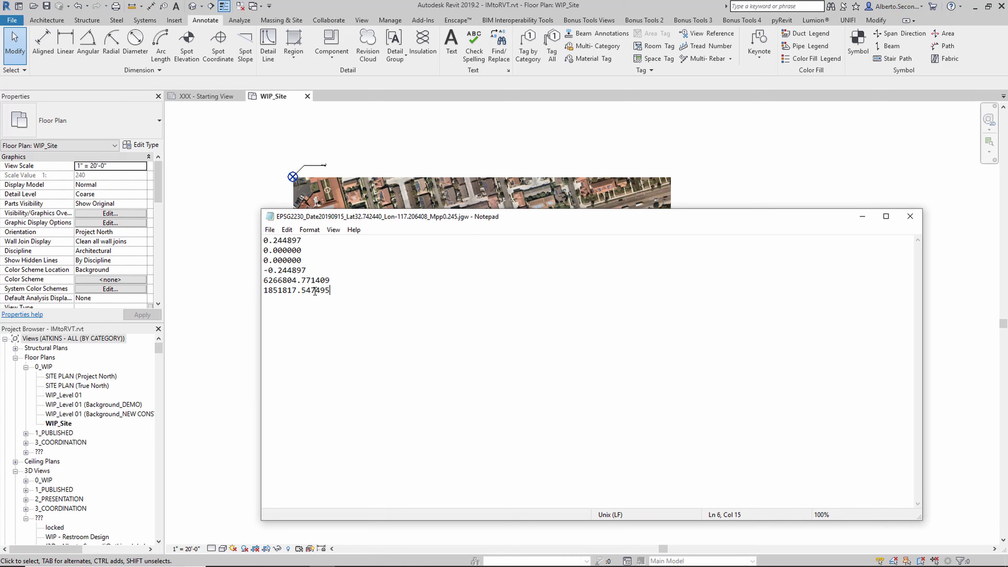
mouse_move(265, 278)
left_mouse_down()
mouse_move(331, 290)
mouse_move(262, 279)
left_mouse_up()
left_click(332, 281)
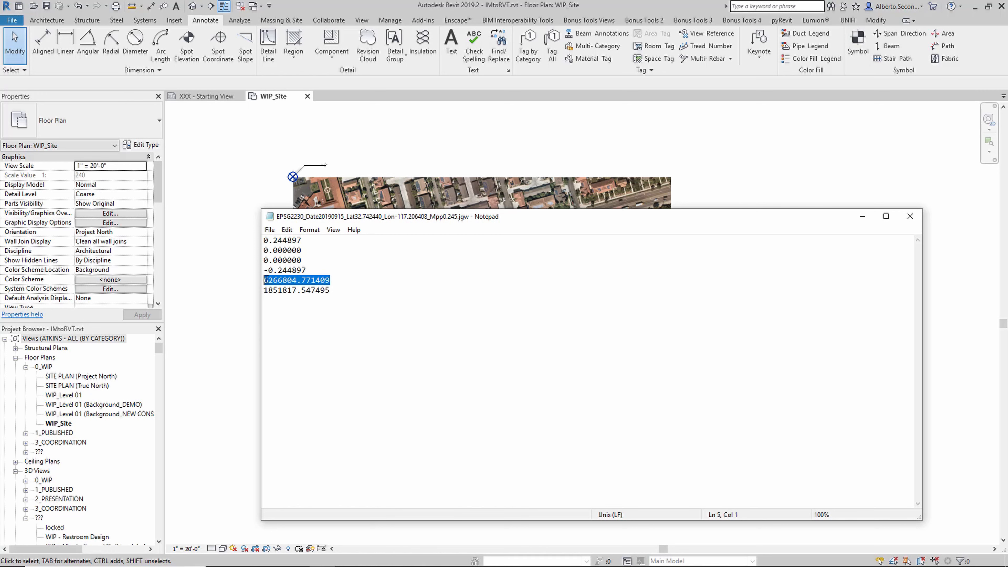
left_click(333, 291)
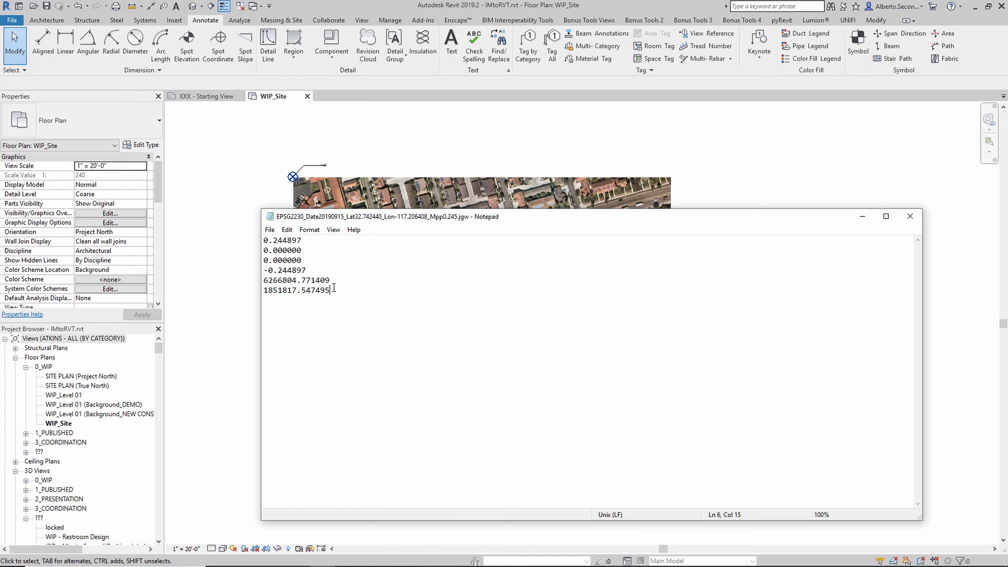
mouse_move(333, 290)
left_mouse_down()
mouse_move(264, 290)
mouse_move(342, 277)
left_mouse_up()
left_click(274, 290)
right_click(309, 281)
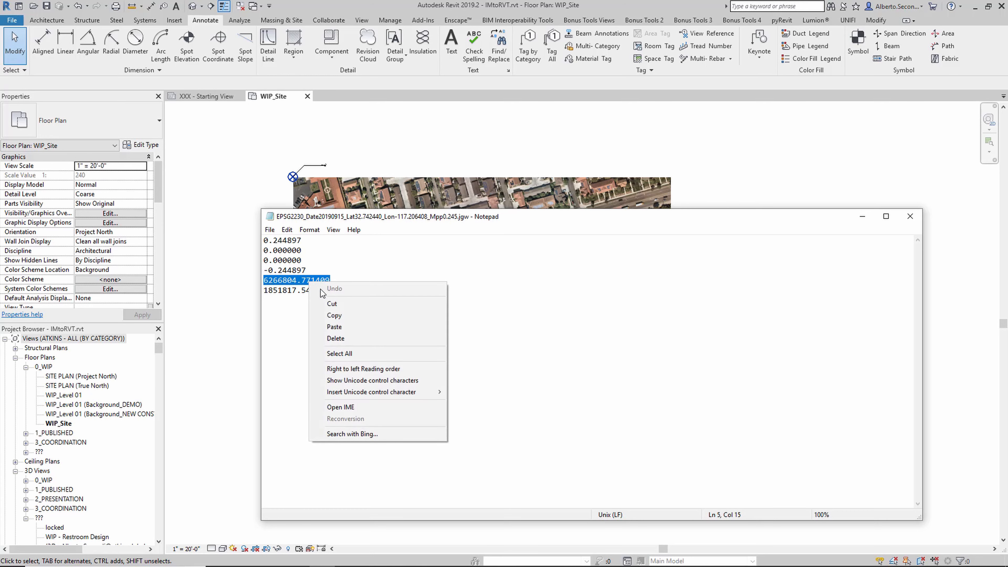
left_click(334, 316)
Return to Revit, start specifying shared coordinates at the project base point, and set its East/West value to the copied 6266804.771409
left_click(357, 161)
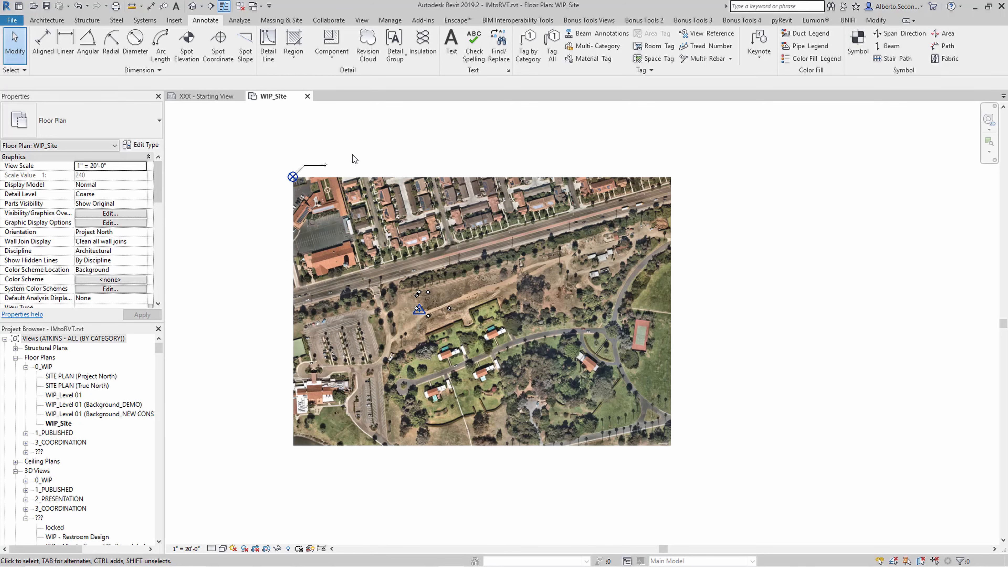
scroll(274, 169, "up", 3)
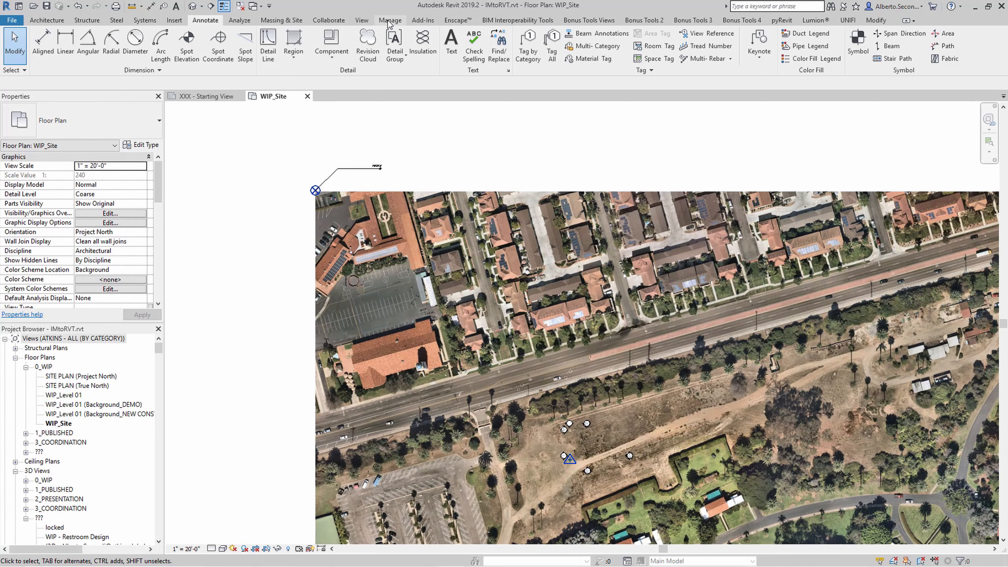
left_click(388, 20)
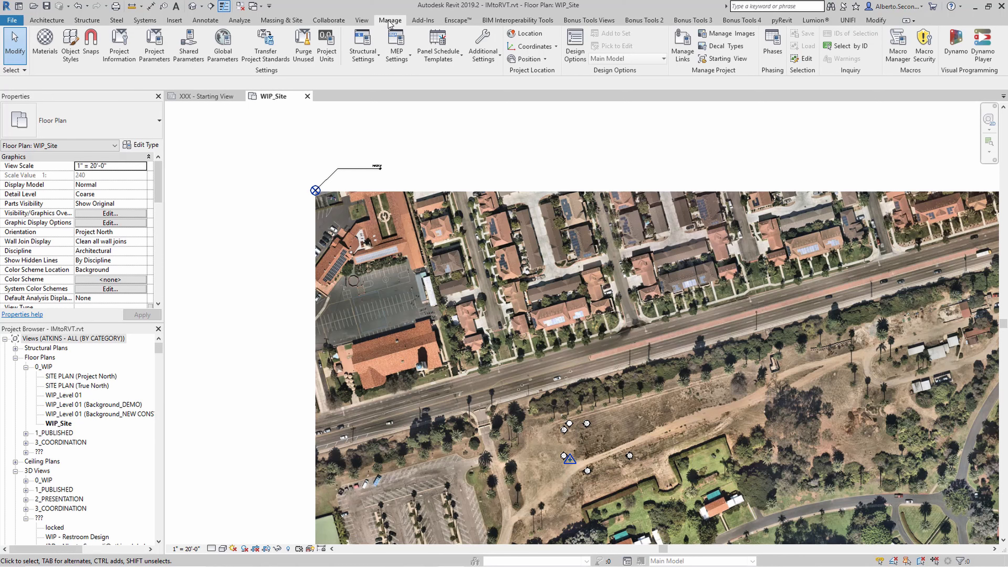
left_click(538, 50)
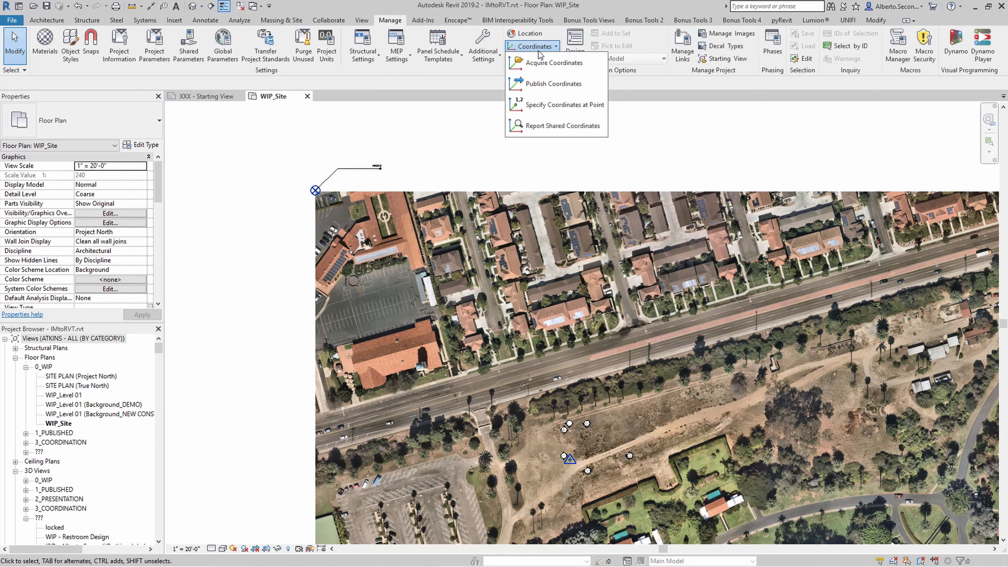
left_click(555, 107)
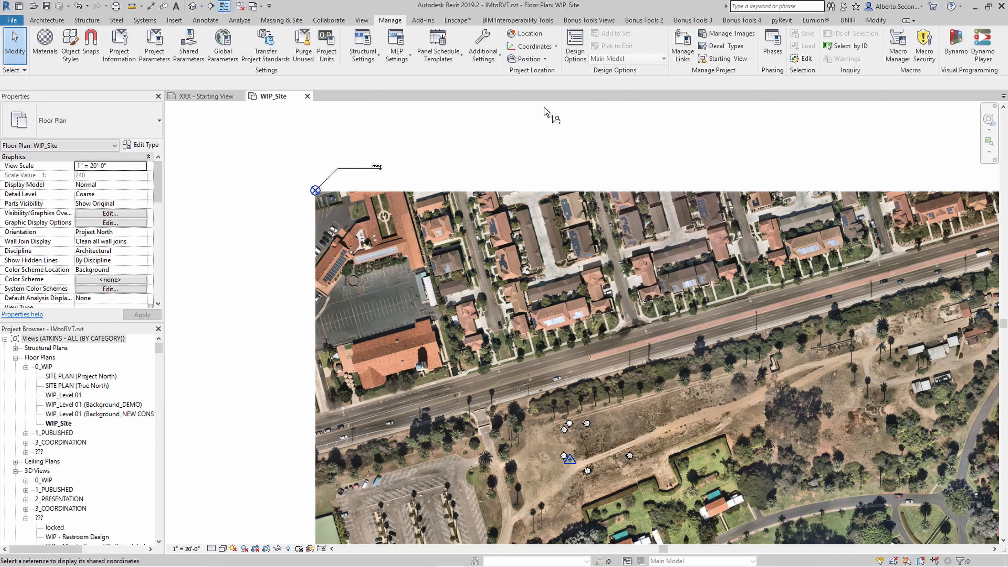
left_click(315, 191)
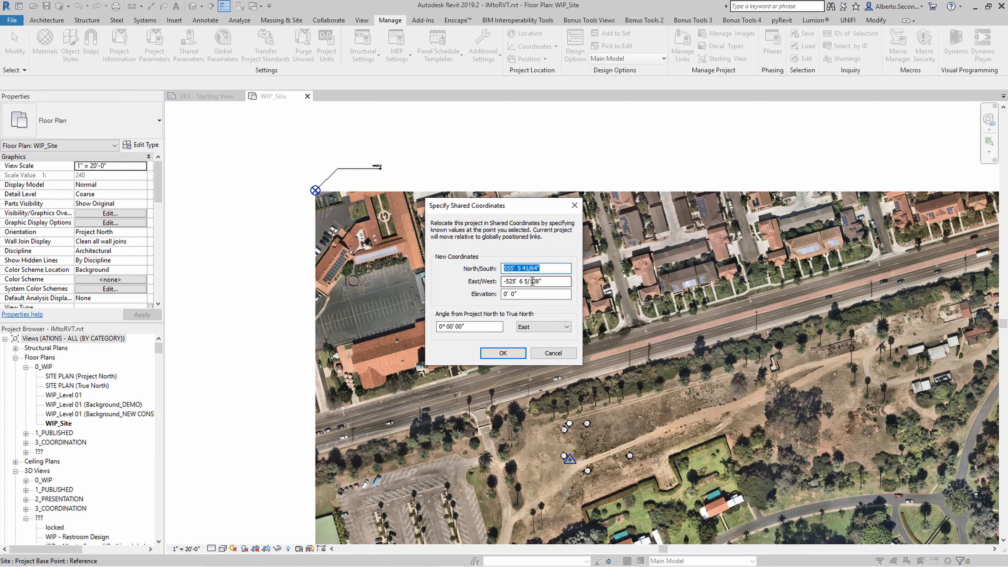
left_click_drag(551, 280, 505, 278)
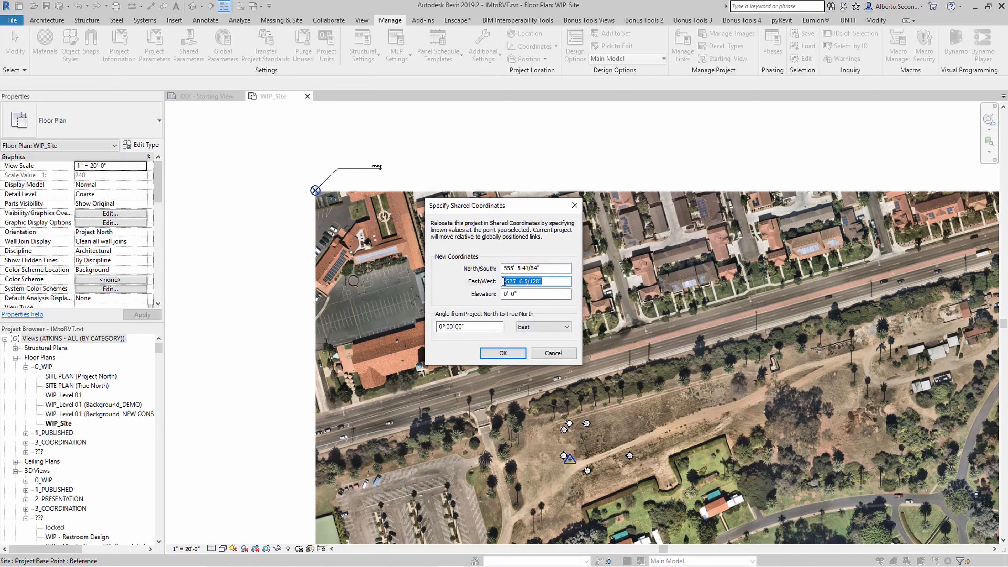
key("ctrl+v")
Copy the northing 1851817.547495 from the Notepad world file into the North/South coordinate in Revit and apply the shared coordinates
left_click(266, 564)
left_click_drag(335, 291, 261, 290)
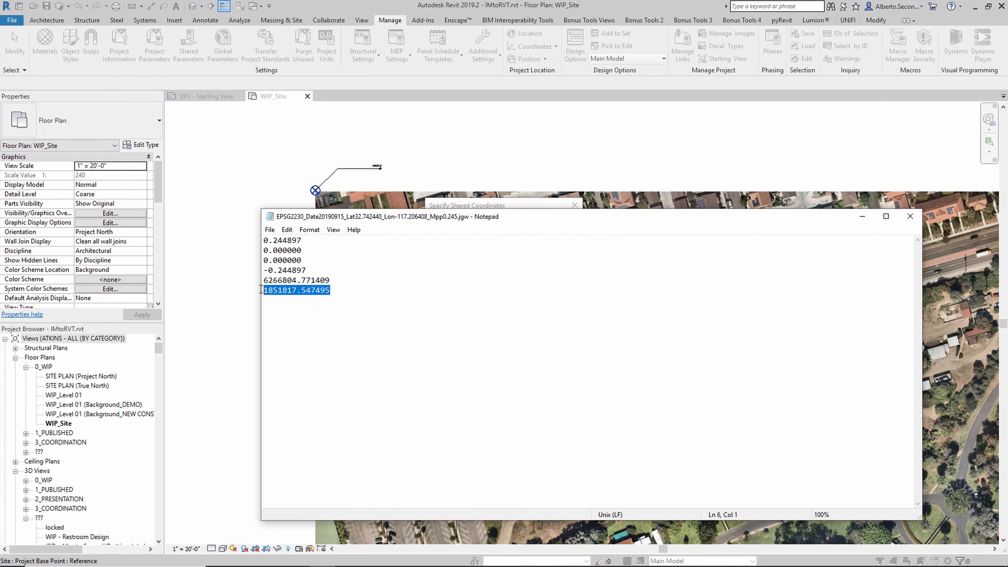
left_click(460, 206)
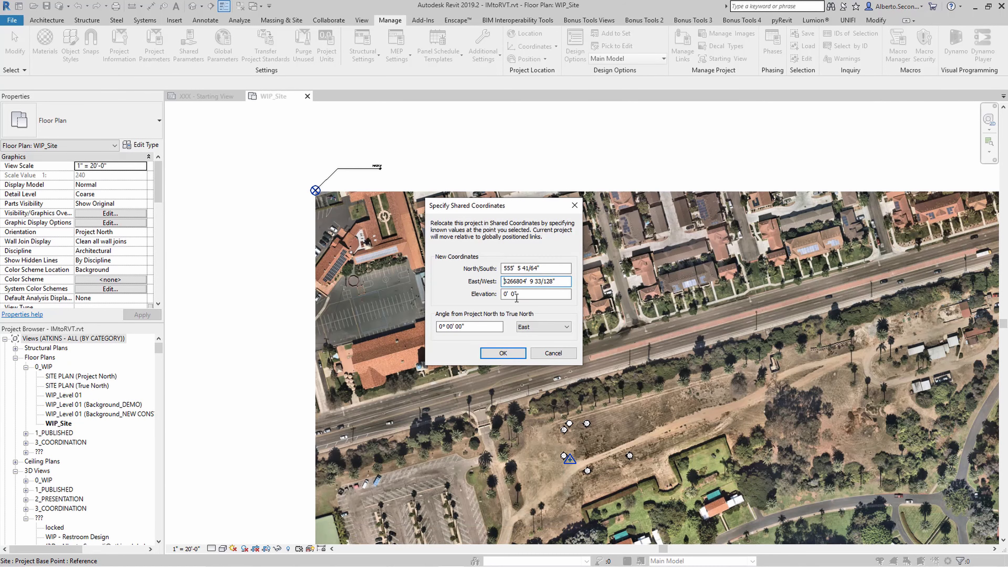
left_click_drag(548, 268, 495, 267)
key("ctrl+v")
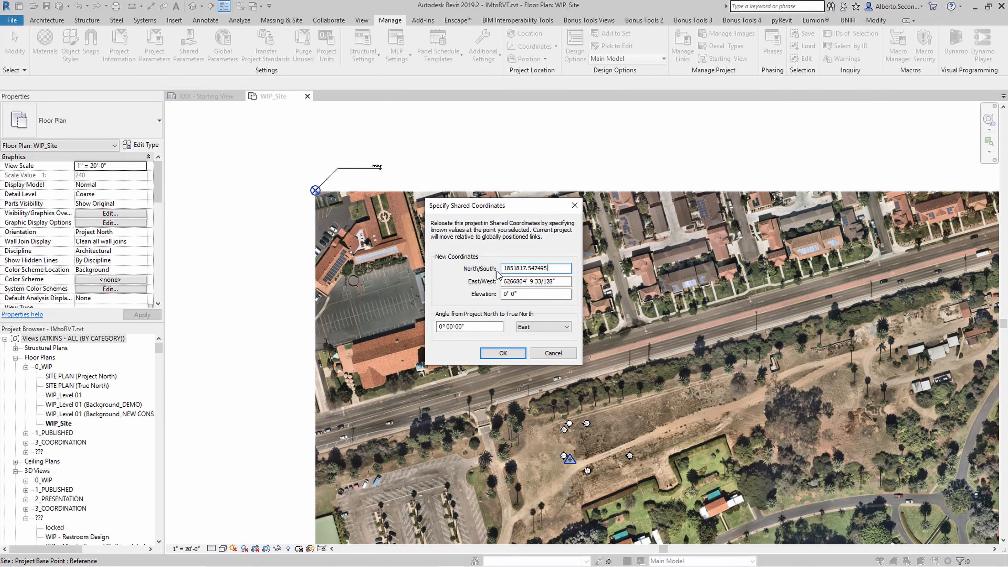
left_click(512, 353)
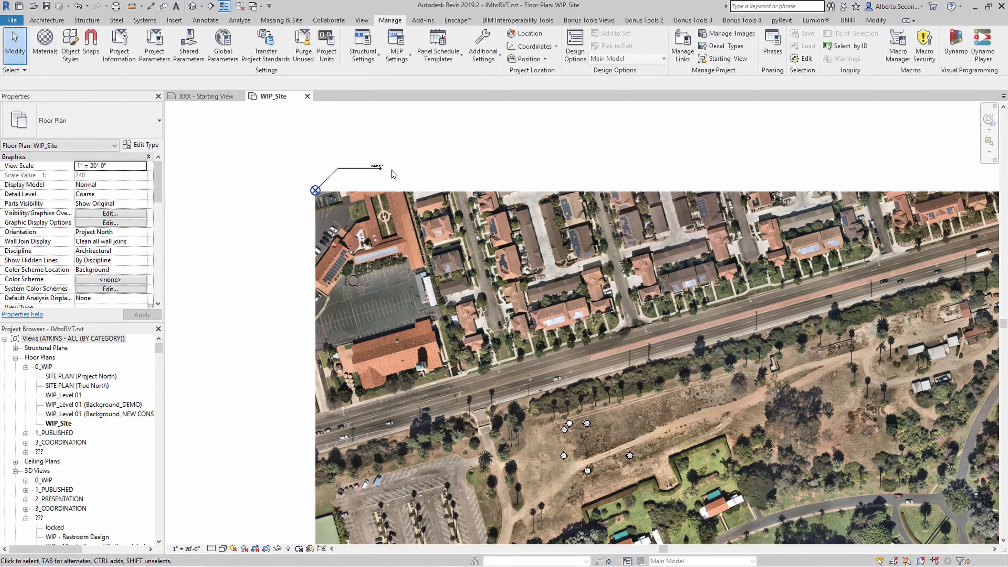
Examine the spot coordinate label at the project base point and the aerial image around the bare dirt lot
scroll(368, 170, "up", 3)
scroll(369, 175, "up", 4)
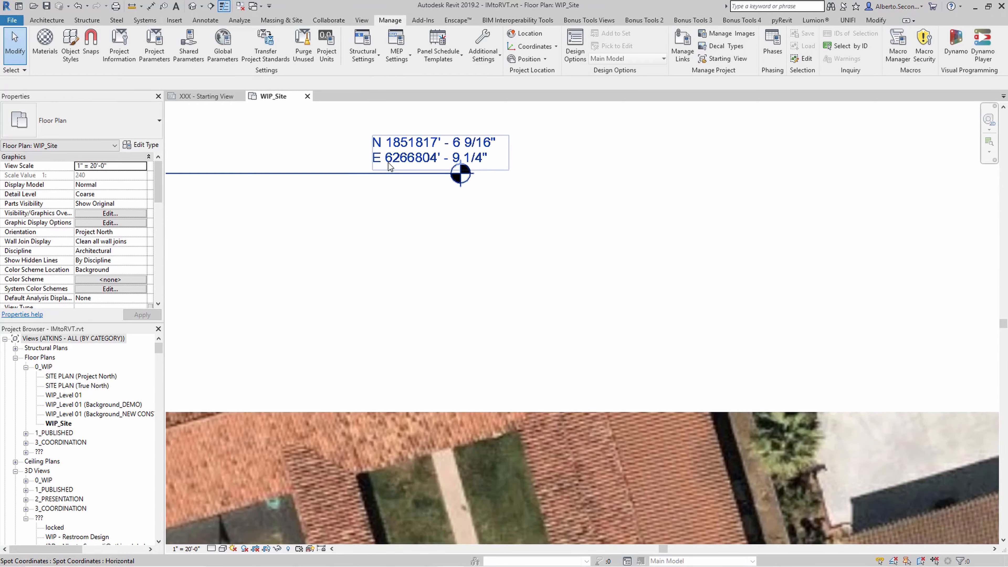
scroll(345, 168, "down", 6)
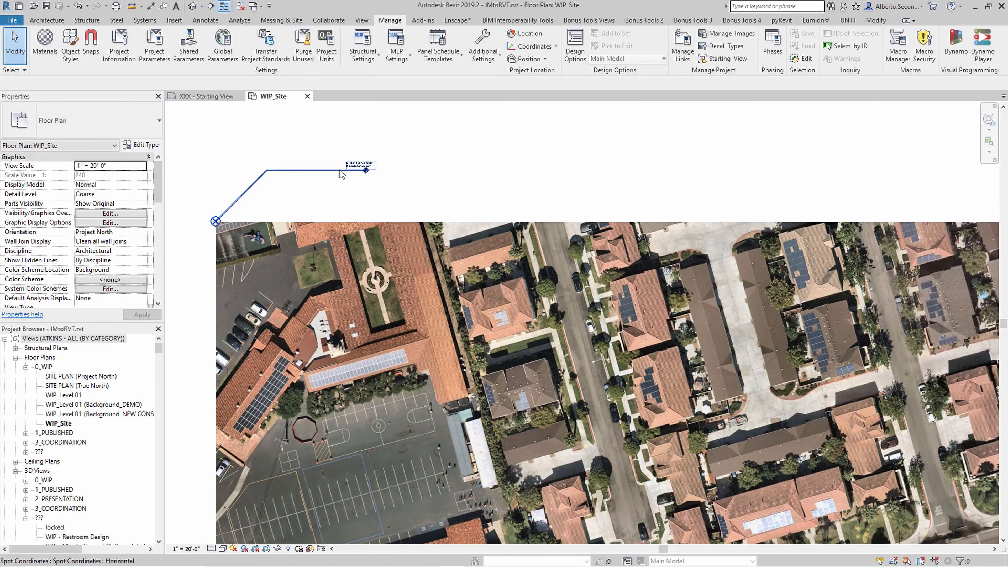
scroll(340, 172, "down", 8)
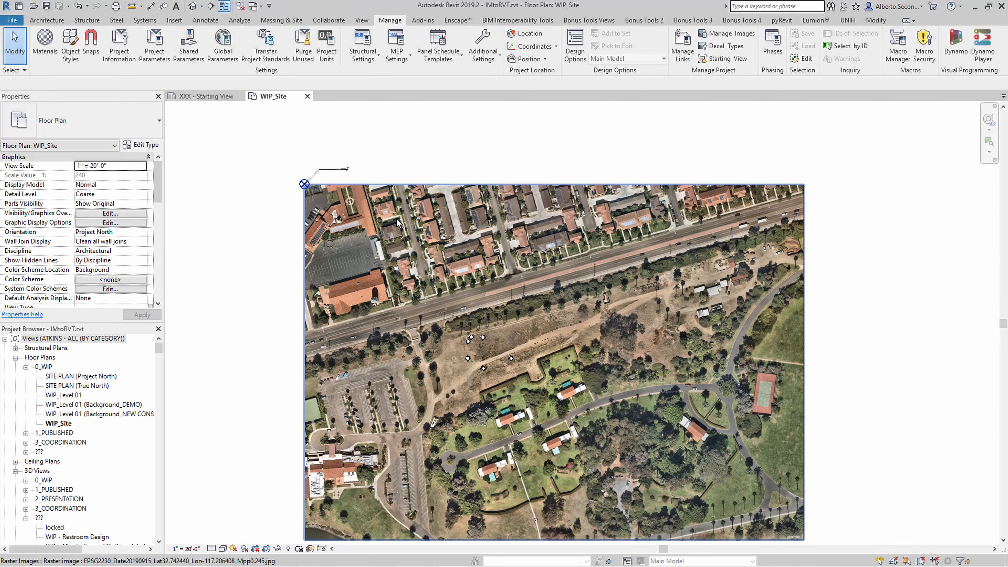
middle_click_drag(339, 169, 313, 158)
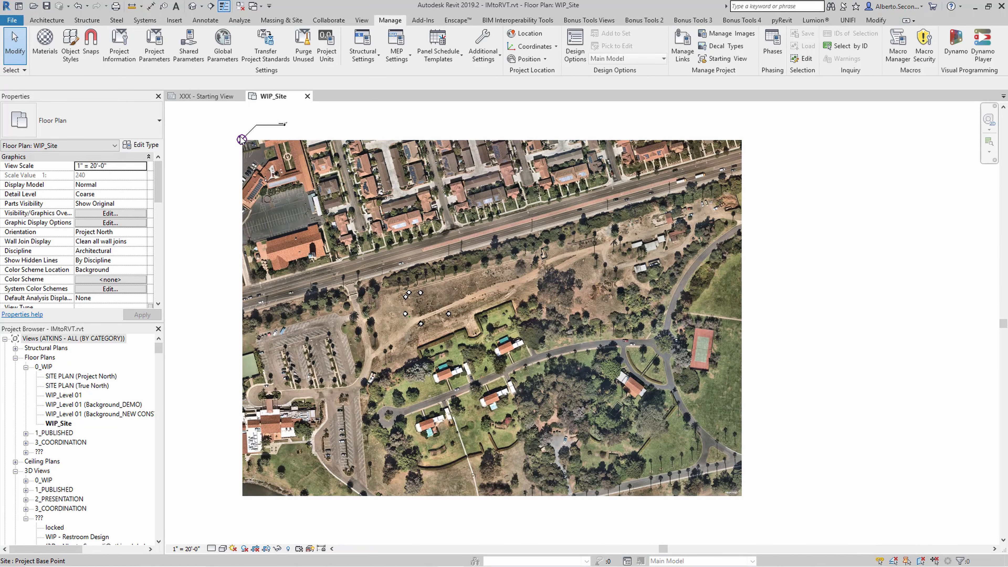
scroll(412, 307, "up", 1)
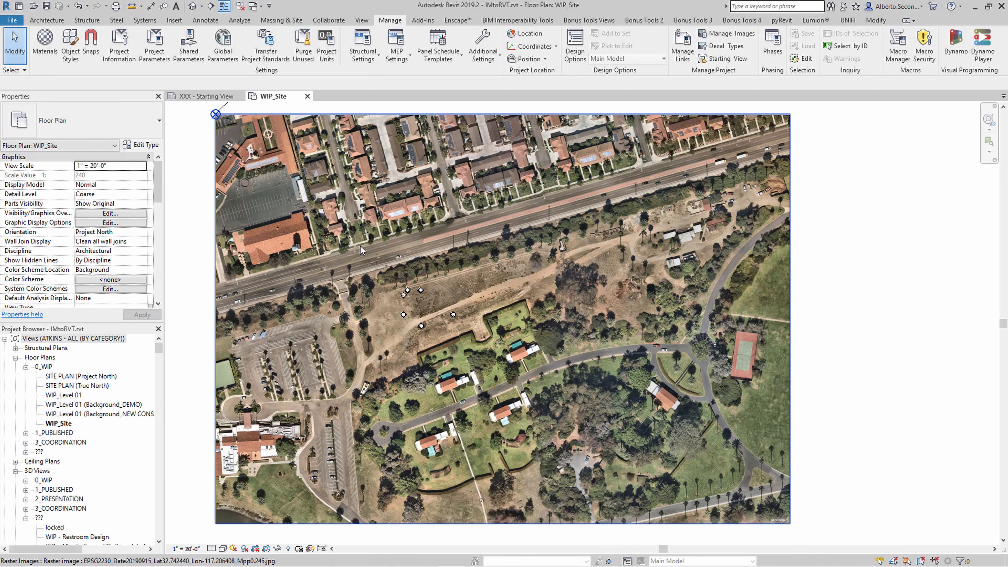
scroll(441, 320, "up", 3)
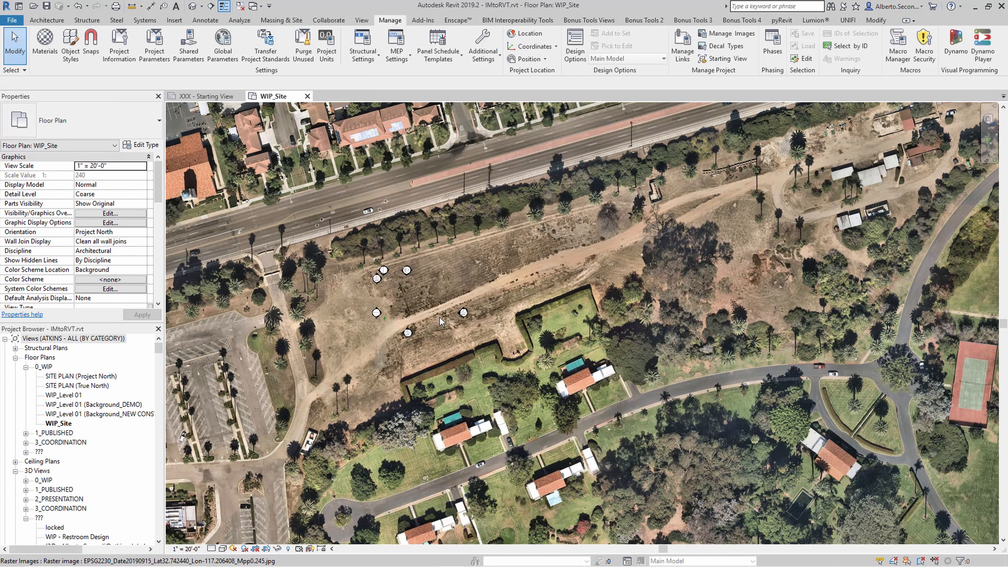
scroll(423, 303, "up", 4)
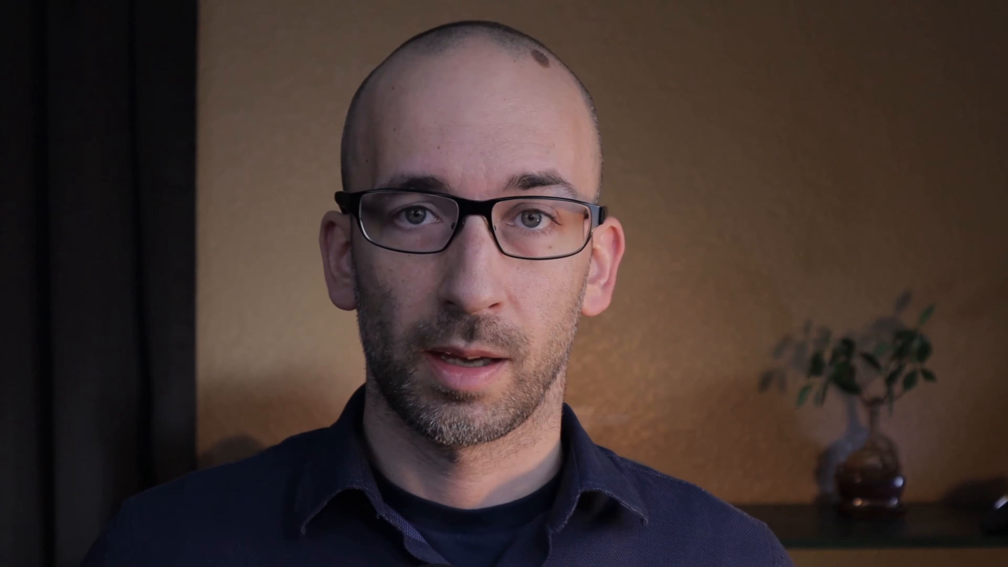